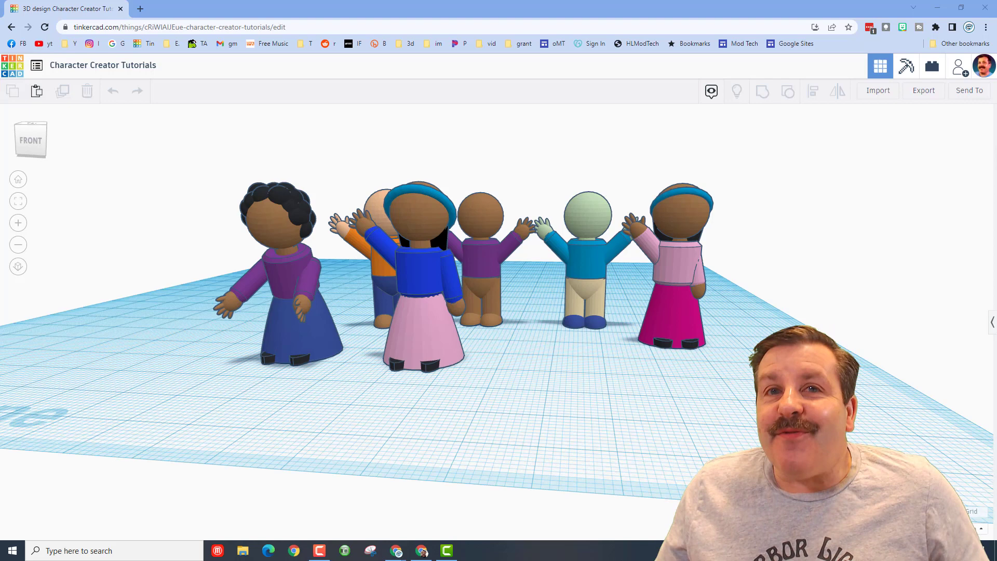
Browse the Creatures & Characters shape collection for ready-made figures like the orange-shirted one
{"action": "right_click_drag", "start_coordinate": [600, 434], "coordinate": [530, 460]}
{"action": "left_click", "coordinate": [394, 287]}
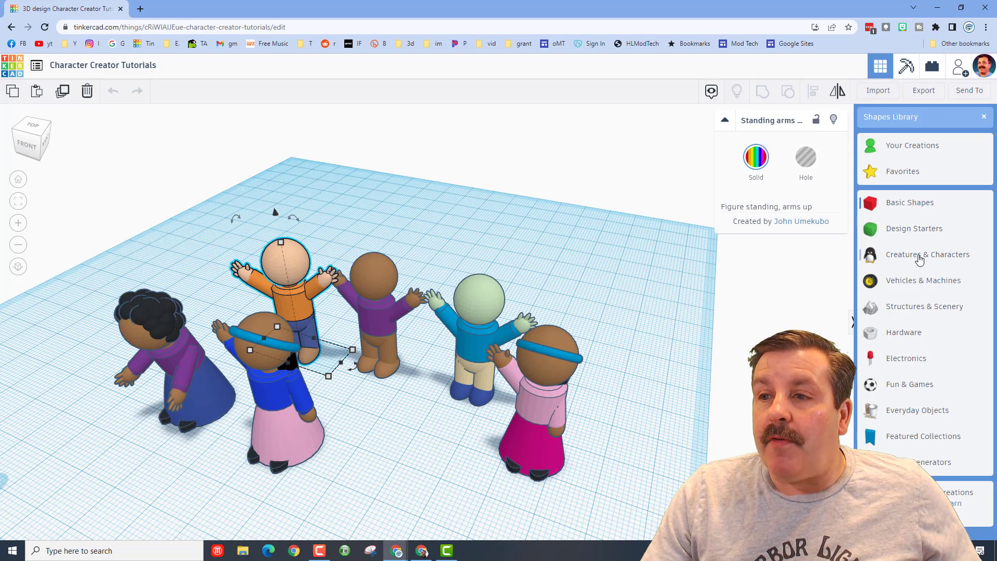
{"action": "left_click", "coordinate": [919, 258]}
{"action": "scroll", "coordinate": [925, 450], "scroll_direction": "down", "scroll_amount": 2}
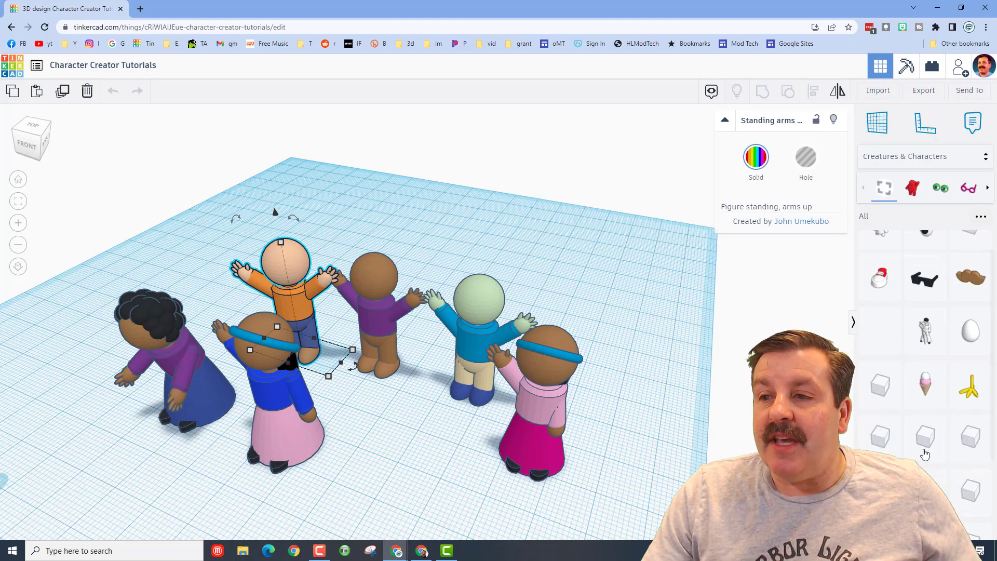
{"action": "scroll", "coordinate": [925, 455], "scroll_direction": "down", "scroll_amount": 3}
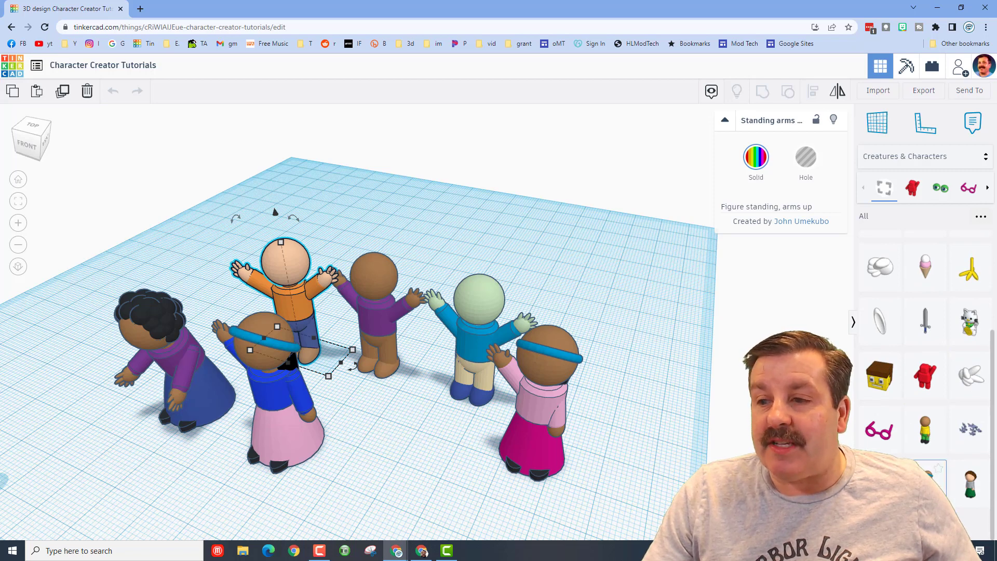
{"action": "scroll", "coordinate": [883, 447], "scroll_direction": "down", "scroll_amount": 5}
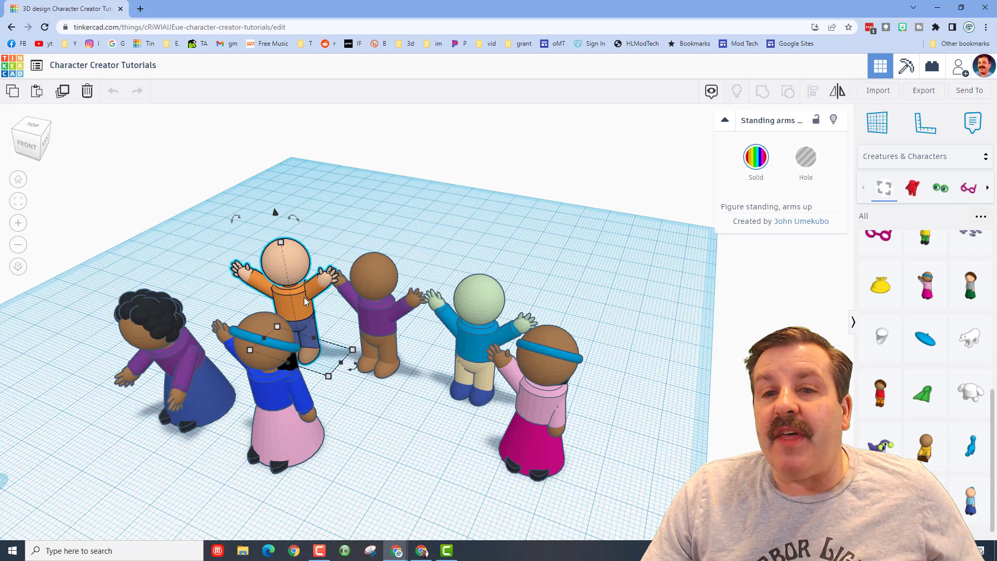
Recolor the torso of the purple-shirted figure with raised arms to preset yellow
{"action": "left_click", "coordinate": [391, 338]}
{"action": "left_click", "coordinate": [364, 314]}
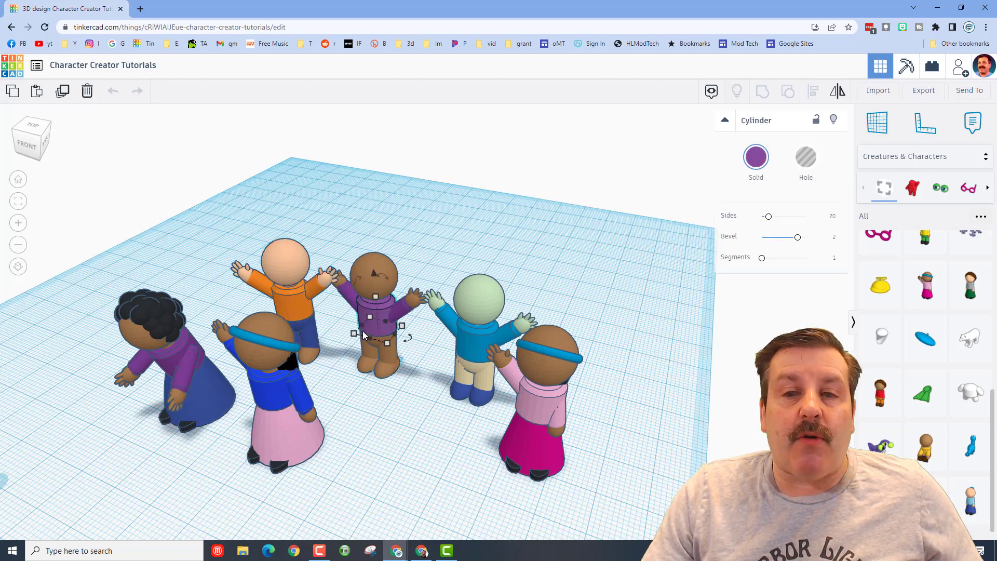
{"action": "left_click", "coordinate": [756, 161]}
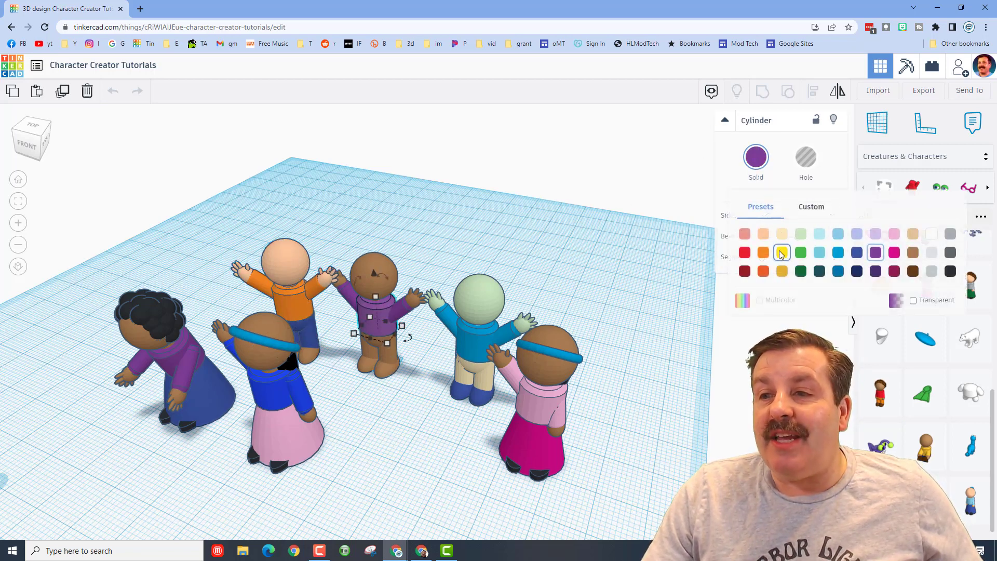
{"action": "left_click", "coordinate": [785, 254]}
{"action": "right_click_drag", "start_coordinate": [448, 378], "coordinate": [432, 375]}
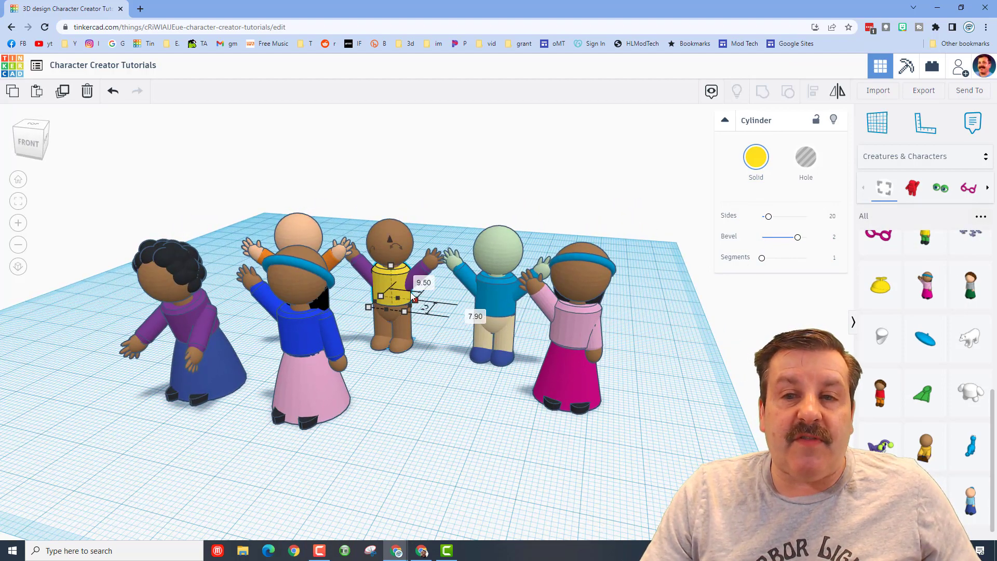
Recolor the torso of the blue-shirted figure with the headband and pink skirt to preset purple
{"action": "left_click", "coordinate": [429, 255]}
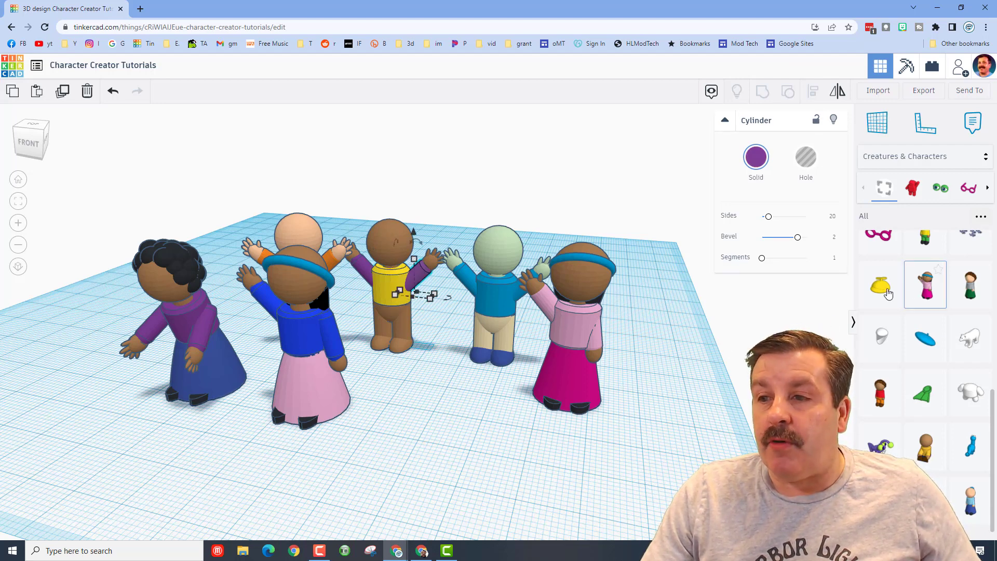
{"action": "left_click", "coordinate": [575, 329]}
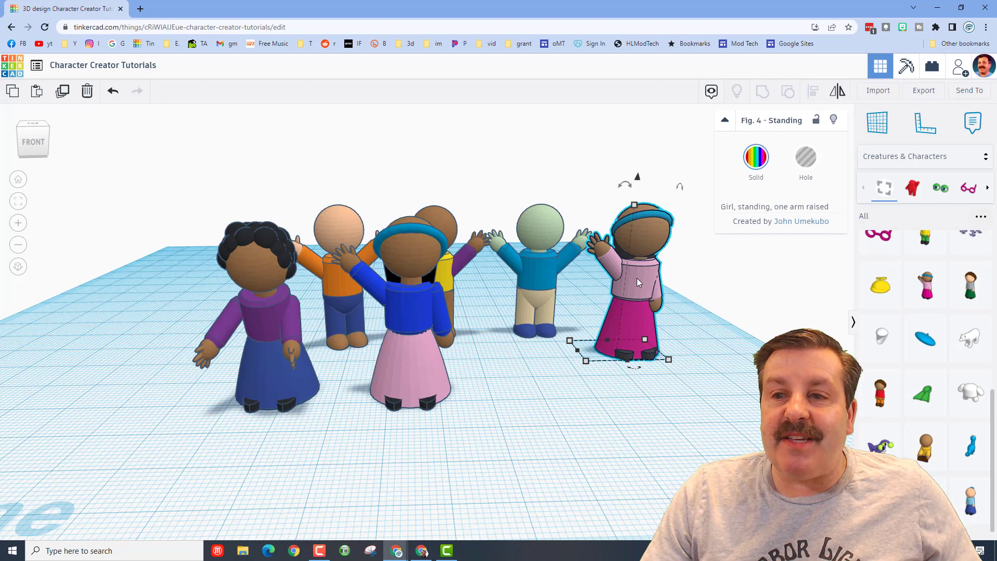
{"action": "left_click", "coordinate": [406, 302]}
{"action": "left_click", "coordinate": [756, 162]}
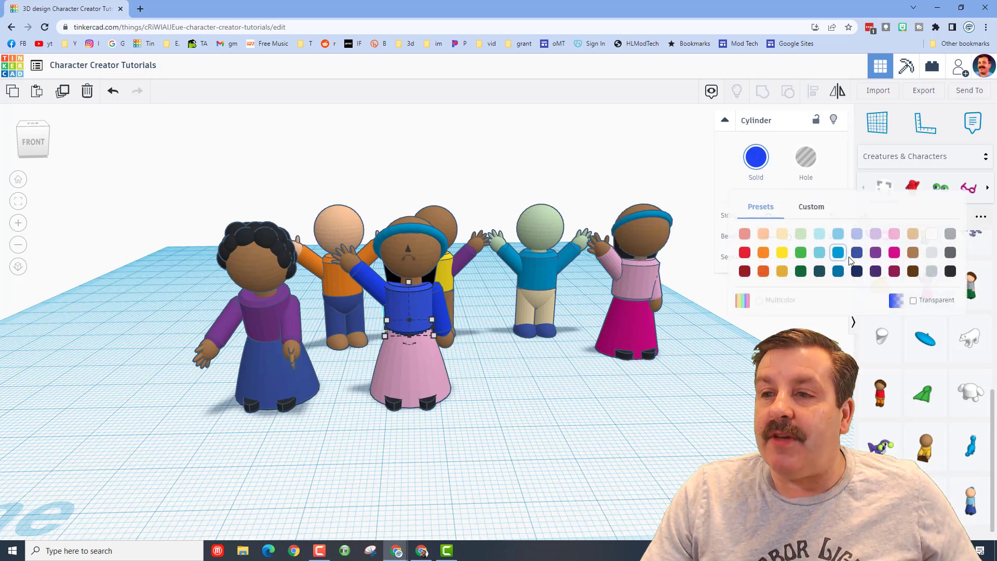
{"action": "left_click", "coordinate": [877, 253]}
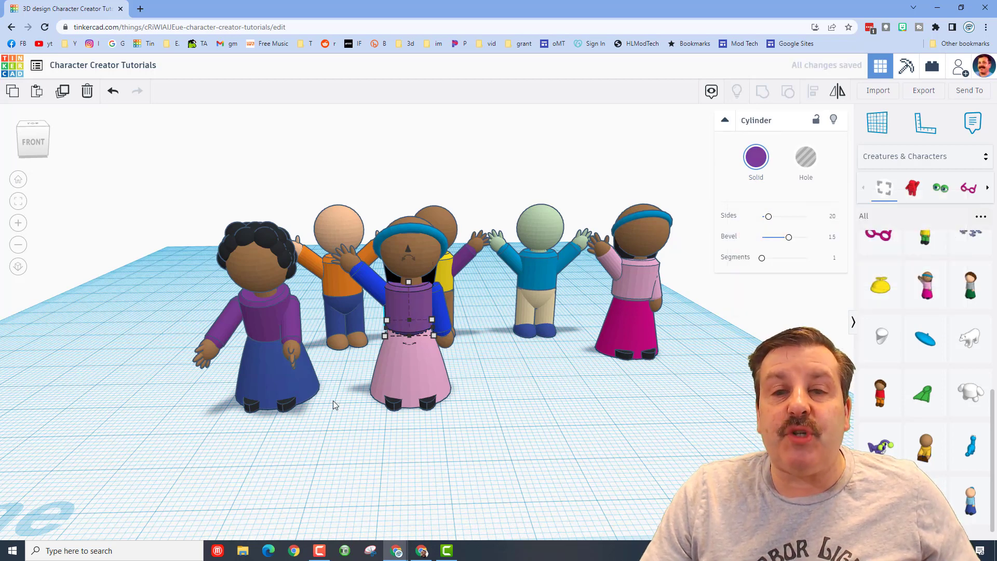
Select every shape of the pink-skirted figure with blue sleeves in top view and duplicate the whole figure
{"action": "scroll", "coordinate": [253, 285], "scroll_direction": "up", "scroll_amount": 2}
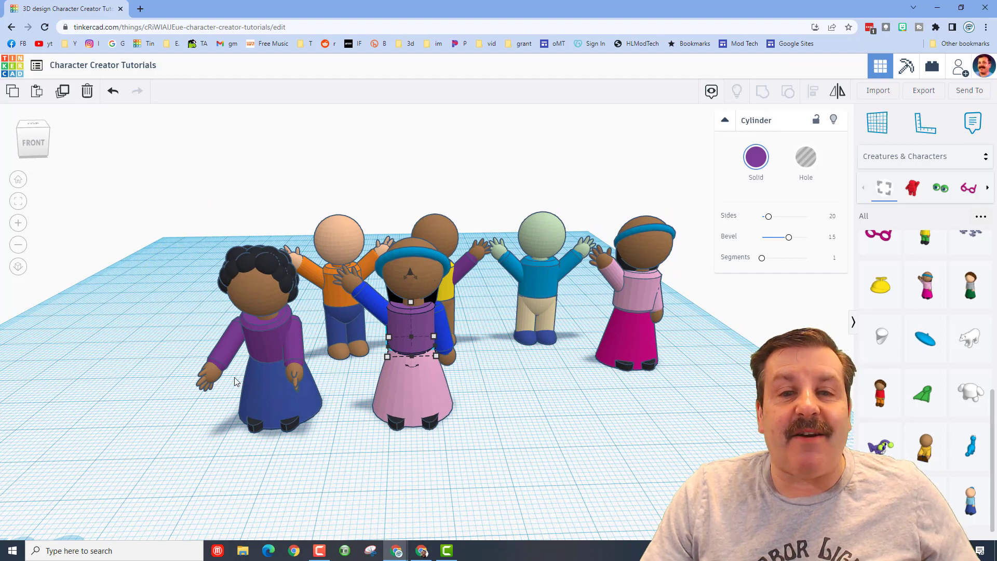
{"action": "right_click_drag", "start_coordinate": [235, 382], "coordinate": [96, 307]}
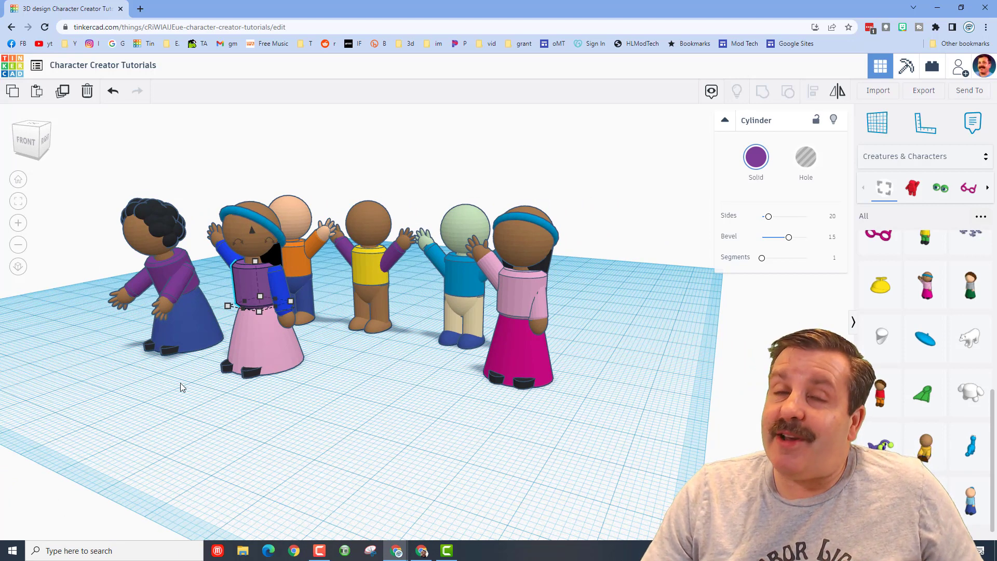
{"action": "right_click_drag", "start_coordinate": [590, 501], "coordinate": [557, 516]}
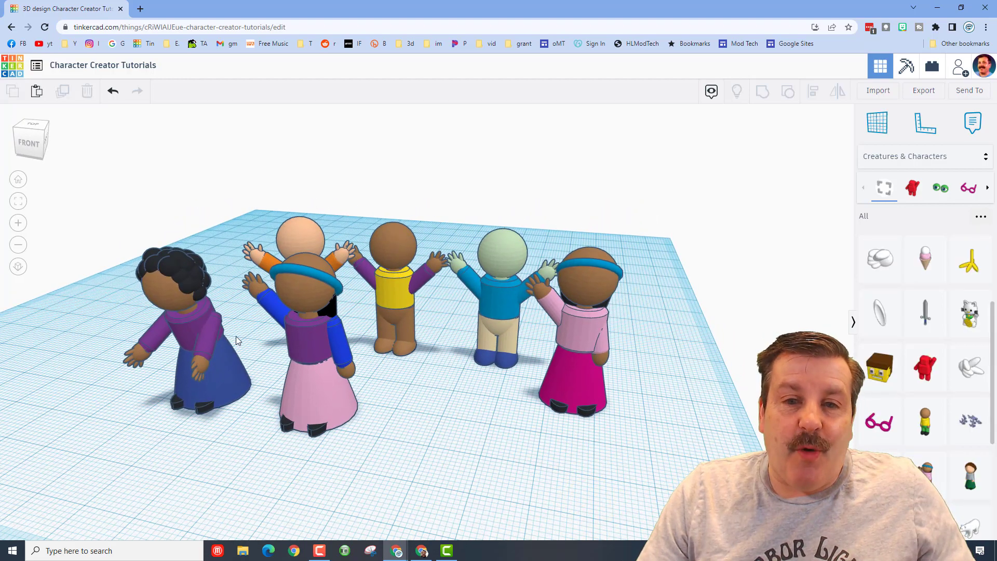
{"action": "right_click_drag", "start_coordinate": [527, 468], "coordinate": [444, 496]}
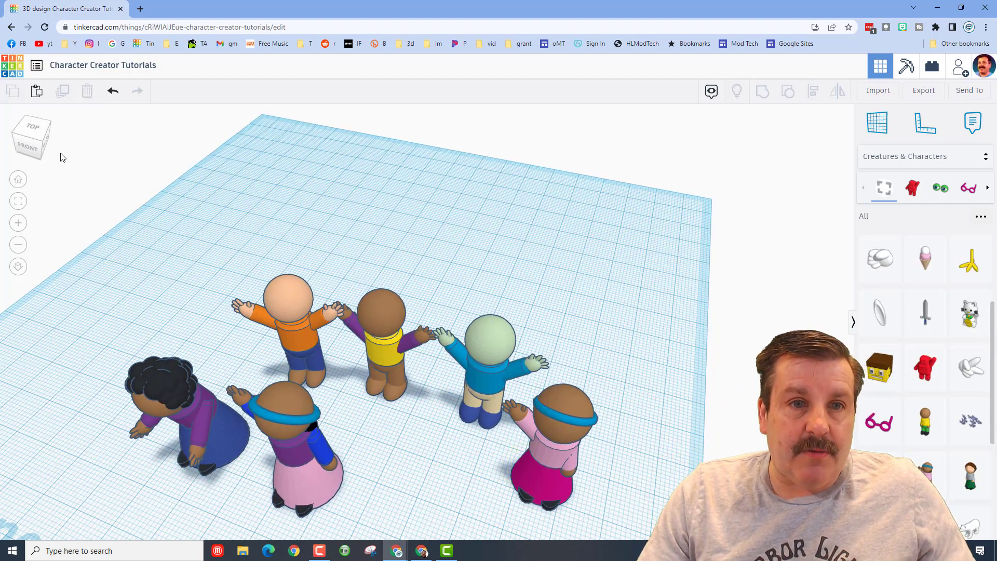
{"action": "left_click", "coordinate": [33, 127]}
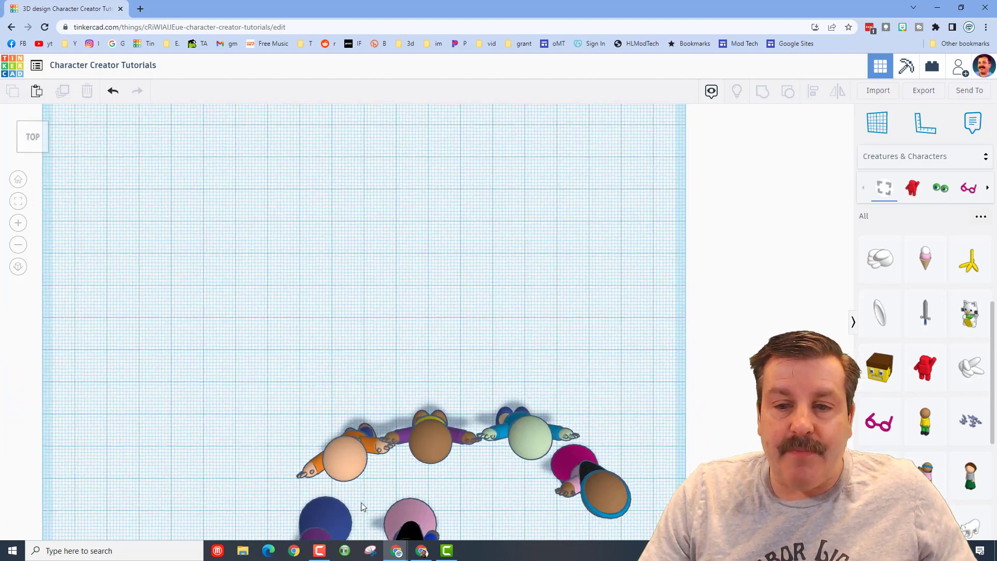
{"action": "left_click_drag", "start_coordinate": [377, 315], "coordinate": [448, 381]}
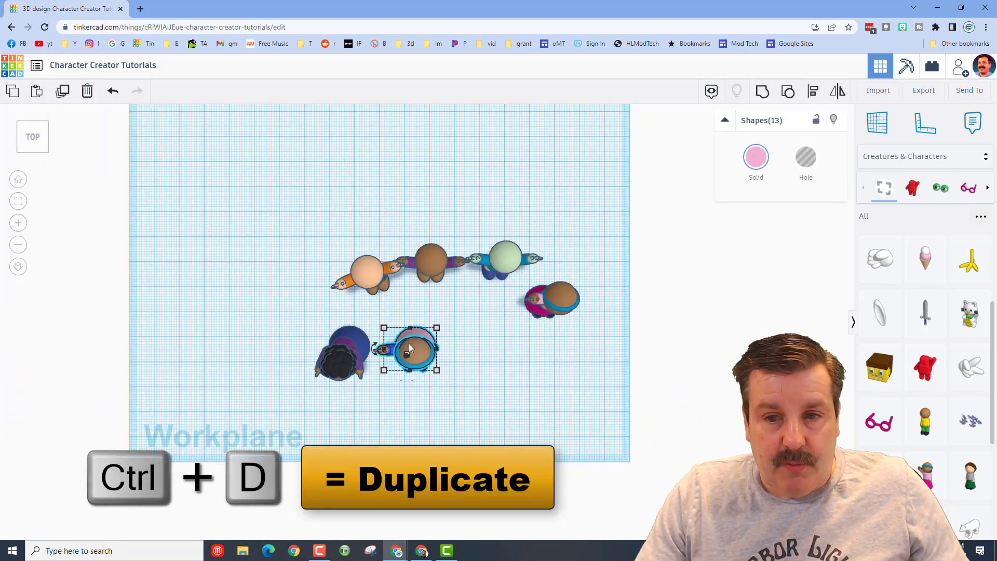
{"action": "left_click", "coordinate": [377, 321]}
{"action": "left_click_drag", "start_coordinate": [406, 383], "coordinate": [452, 381]}
{"action": "key", "text": "ctrl+d"}
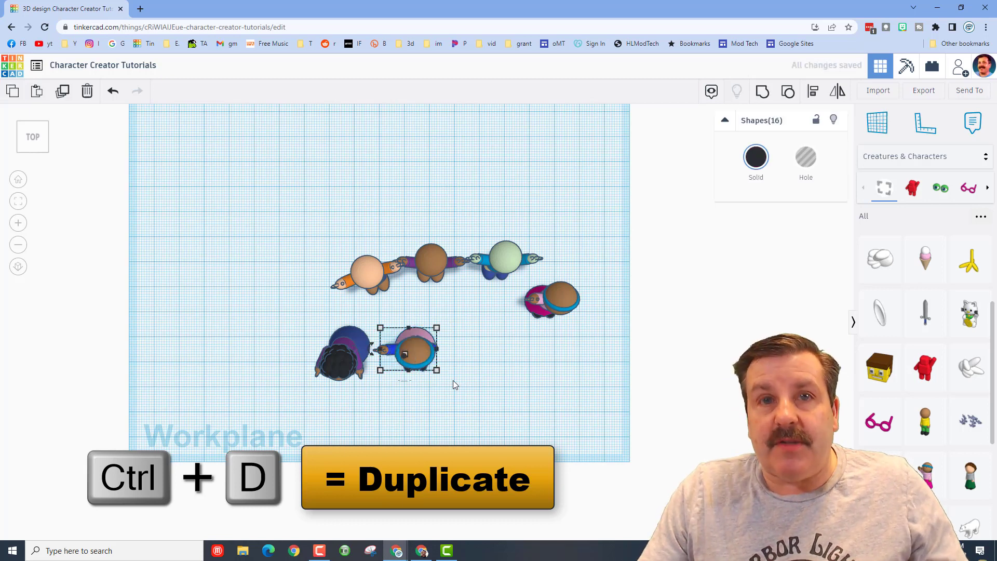
Move the duplicated figure away from the group into the open area beyond the orange-shirted figure
{"action": "key", "text": "shift+Left"}
{"action": "key", "text": "shift+Left"}
{"action": "key", "text": "shift+Left"}
{"action": "key", "text": "shift+Left"}
{"action": "key", "text": "shift+Up"}
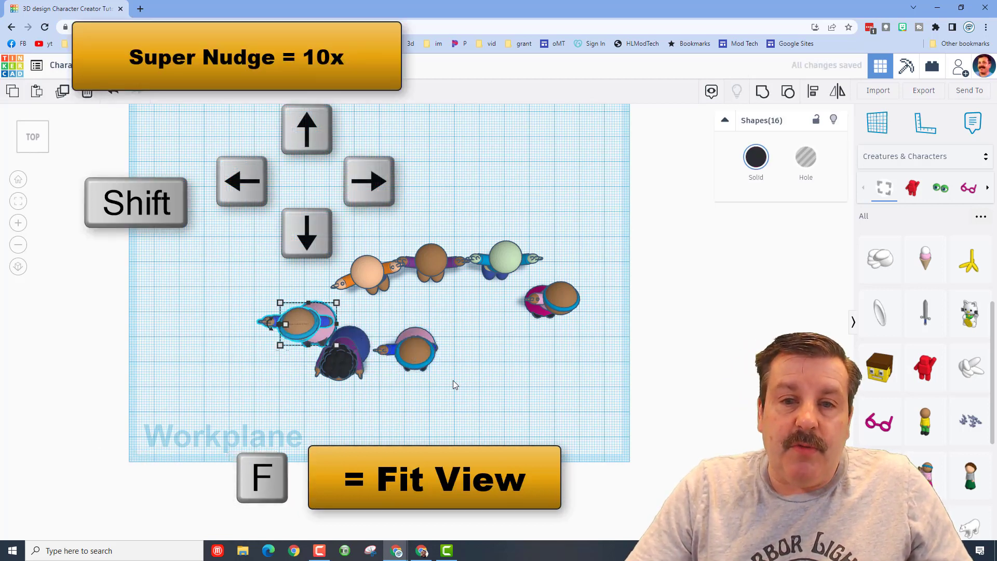
{"action": "key", "text": "shift+Up"}
{"action": "key", "text": "shift+Left"}
{"action": "key", "text": "shift+Left"}
Delete the blue headband and the black hair from the duplicated figure's head
{"action": "key", "text": "f"}
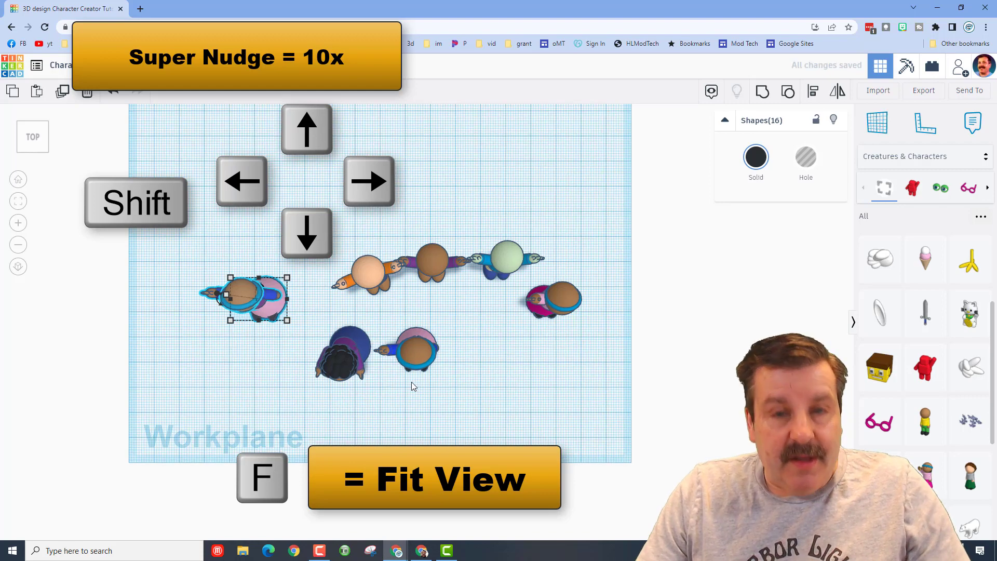
{"action": "right_click_drag", "start_coordinate": [392, 407], "coordinate": [445, 280]}
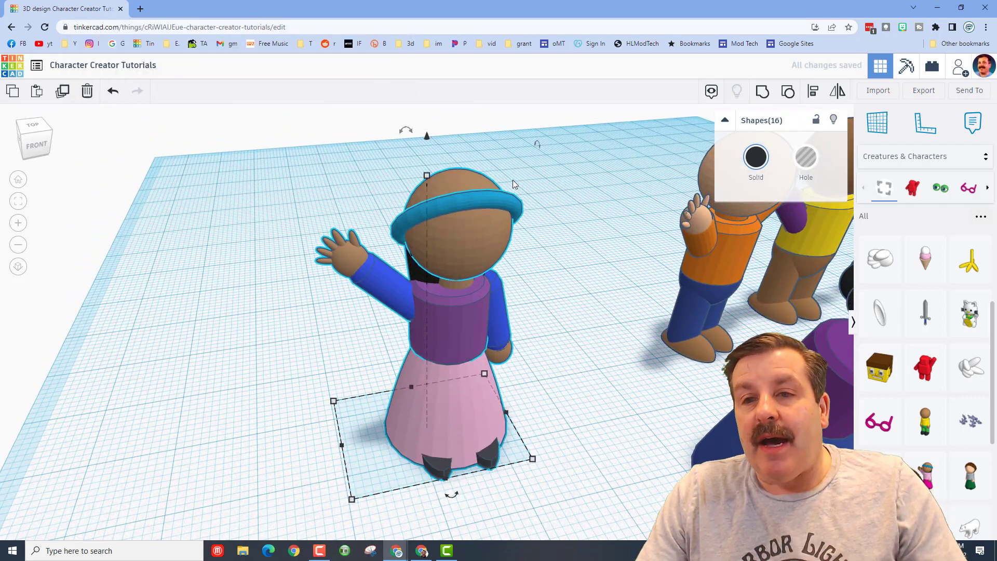
{"action": "left_click", "coordinate": [506, 204]}
{"action": "key", "text": "Delete"}
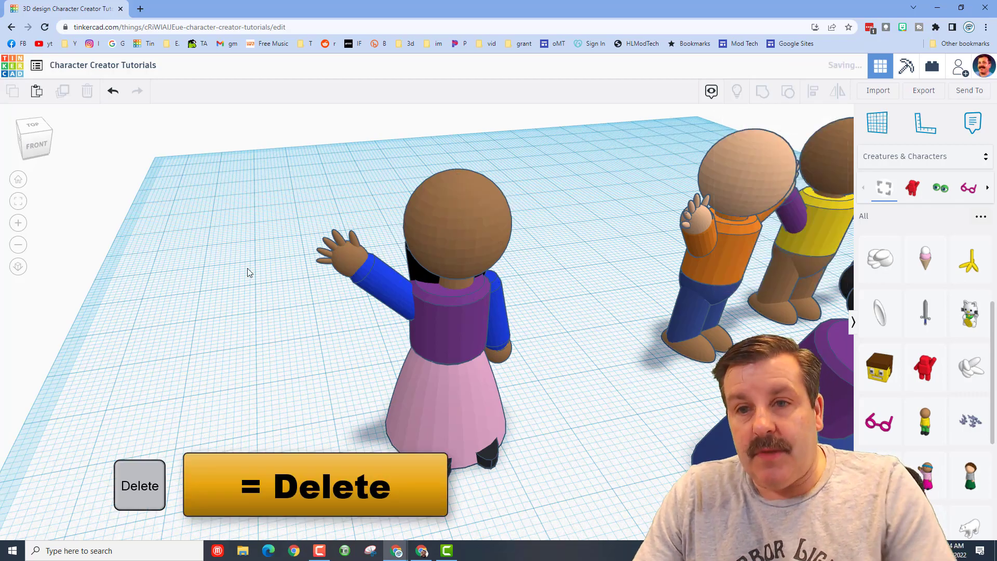
{"action": "right_click_drag", "start_coordinate": [249, 272], "coordinate": [456, 290]}
{"action": "left_click", "coordinate": [397, 293]}
{"action": "key", "text": "Delete"}
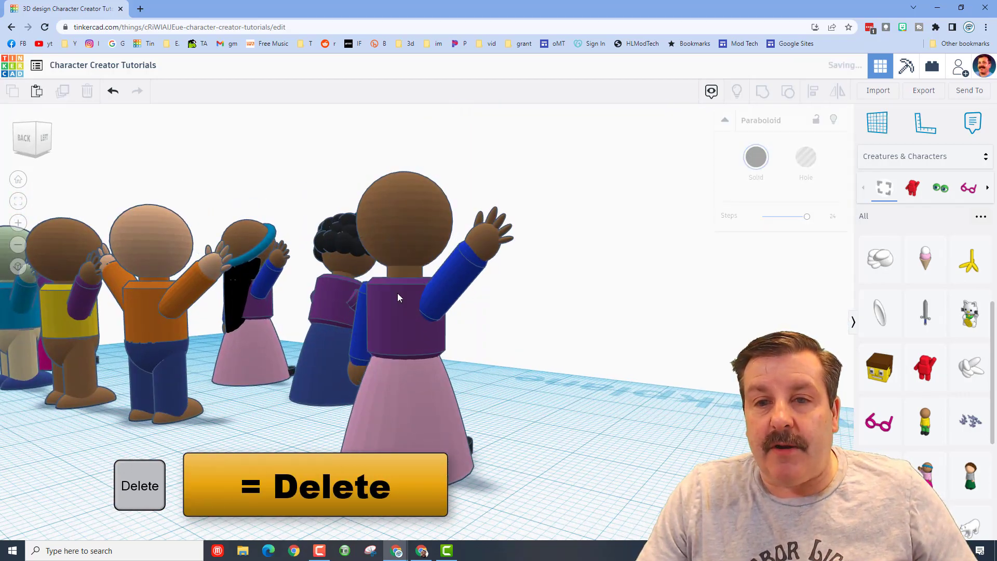
Place a basic sphere on the workplane beside the bald figure and scale it uniformly to about 4 mm
{"action": "right_click_drag", "start_coordinate": [447, 203], "coordinate": [554, 225]}
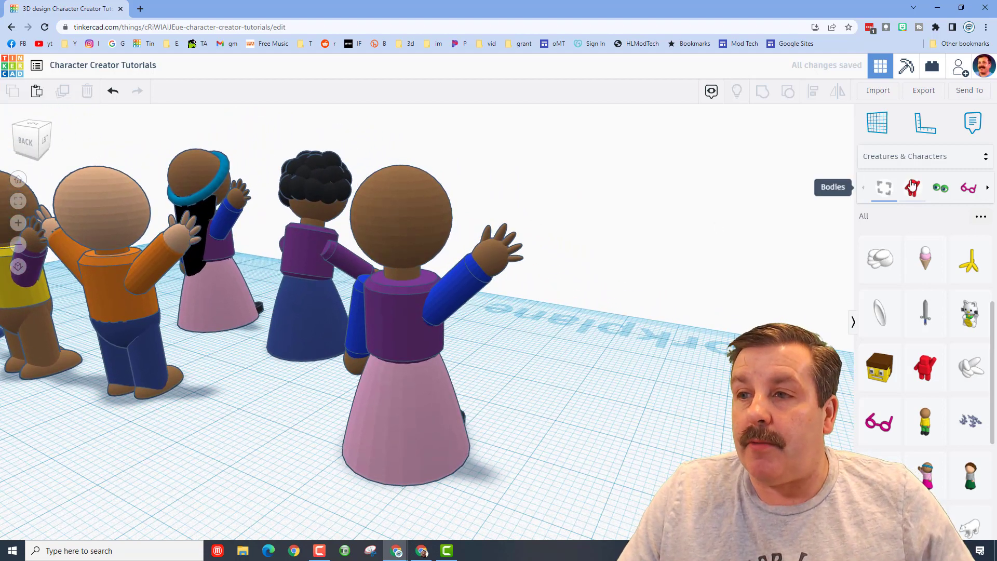
{"action": "left_click", "coordinate": [907, 157]}
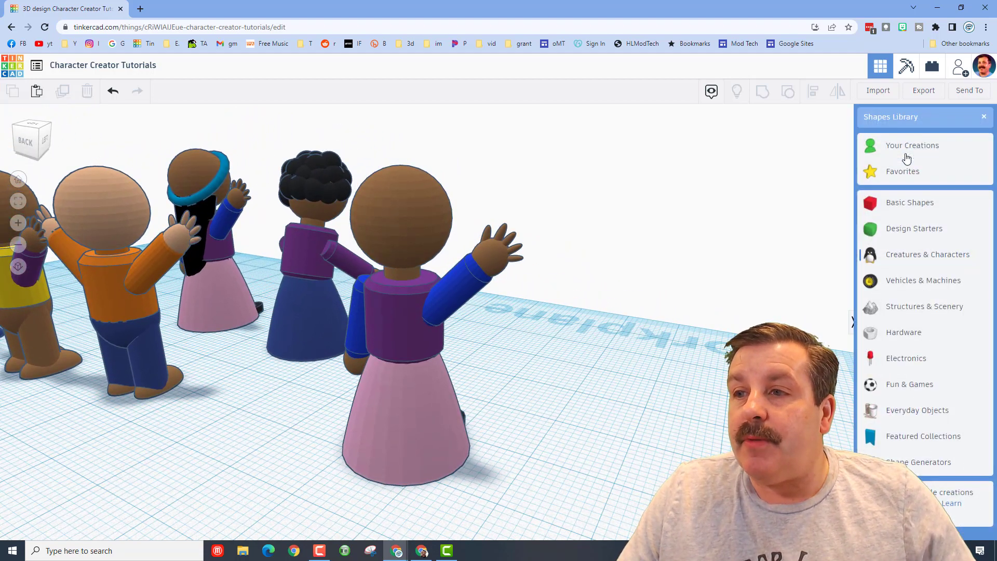
{"action": "left_click", "coordinate": [904, 202]}
{"action": "left_click_drag", "start_coordinate": [925, 247], "coordinate": [473, 488]}
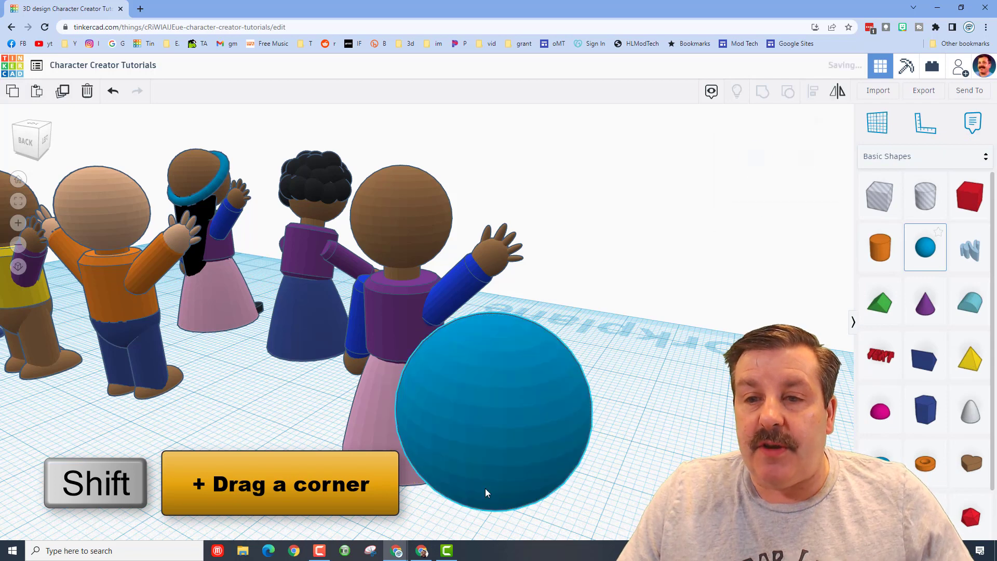
{"action": "left_click_drag", "start_coordinate": [496, 321], "coordinate": [507, 448], "text": "shift"}
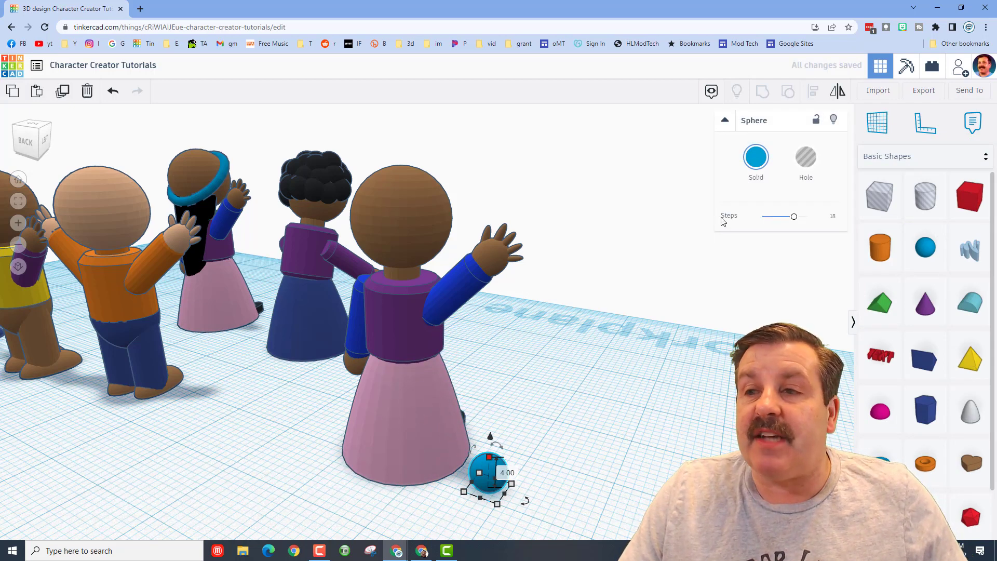
Color the small sphere black and raise it to the height of the bald figure's head
{"action": "left_click", "coordinate": [756, 157]}
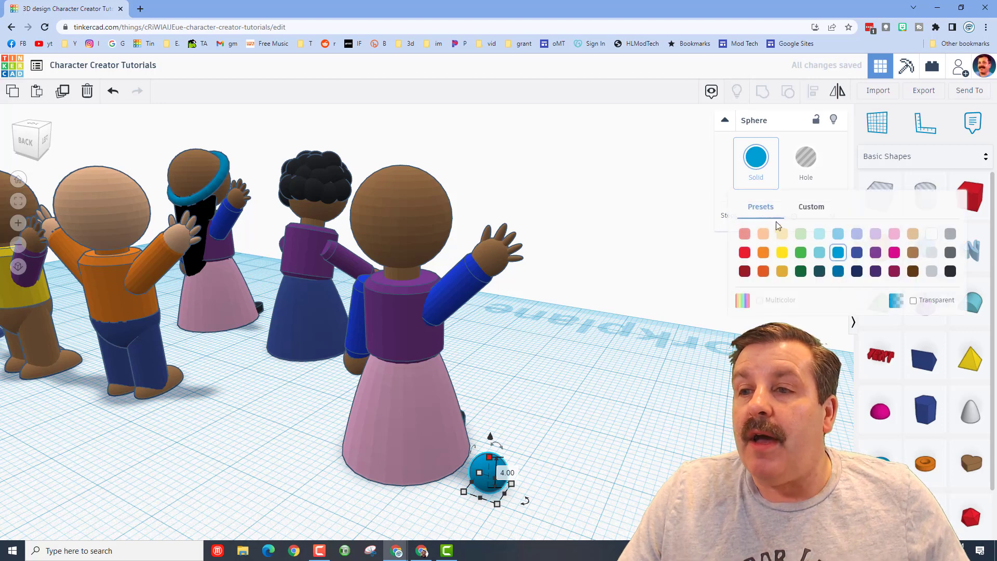
{"action": "left_click", "coordinate": [949, 274]}
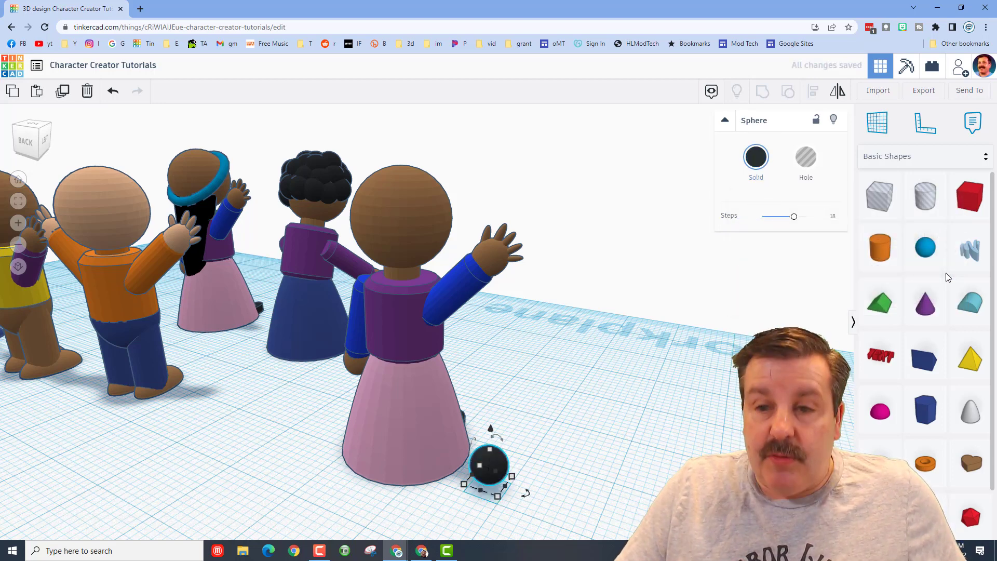
{"action": "key", "text": "ctrl+Up"}
{"action": "key", "text": "ctrl+Up"}
{"action": "key", "text": "ctrl+Up"}
{"action": "key", "text": "ctrl+Up"}
{"action": "key", "text": "ctrl+Up"}
{"action": "key", "text": "ctrl+Up"}
{"action": "key", "text": "ctrl+Up"}
{"action": "key", "text": "ctrl+Up"}
{"action": "key", "text": "ctrl+Up"}
{"action": "key", "text": "ctrl+Up"}
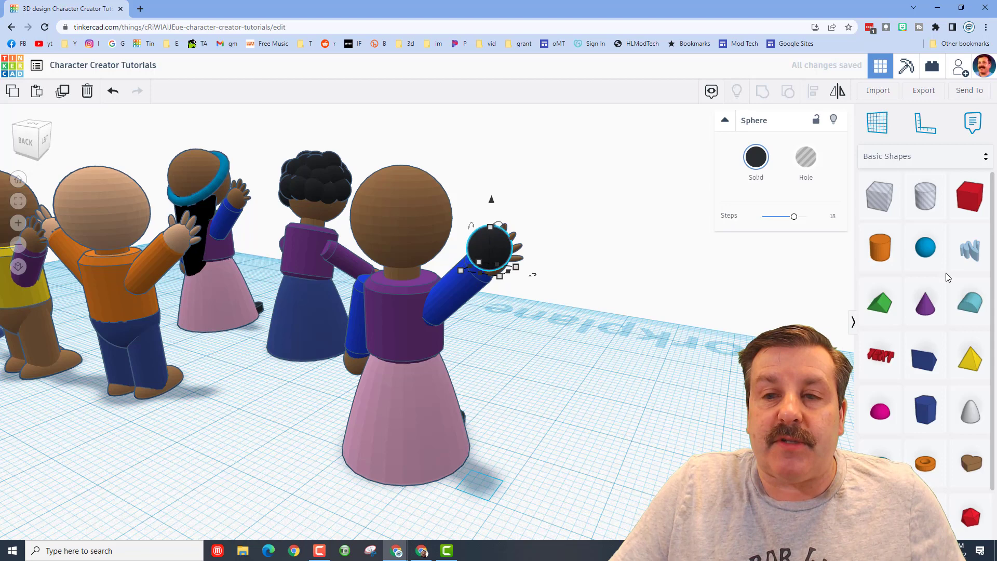
Slide the black sphere sideways onto the lower back of the bald figure's head
{"action": "key", "text": "Left"}
{"action": "key", "text": "Left"}
{"action": "key", "text": "Left"}
{"action": "key", "text": "Left"}
{"action": "key", "text": "Left"}
{"action": "key", "text": "Left"}
{"action": "key", "text": "Left"}
{"action": "key", "text": "Left"}
{"action": "key", "text": "Left"}
{"action": "key", "text": "Left"}
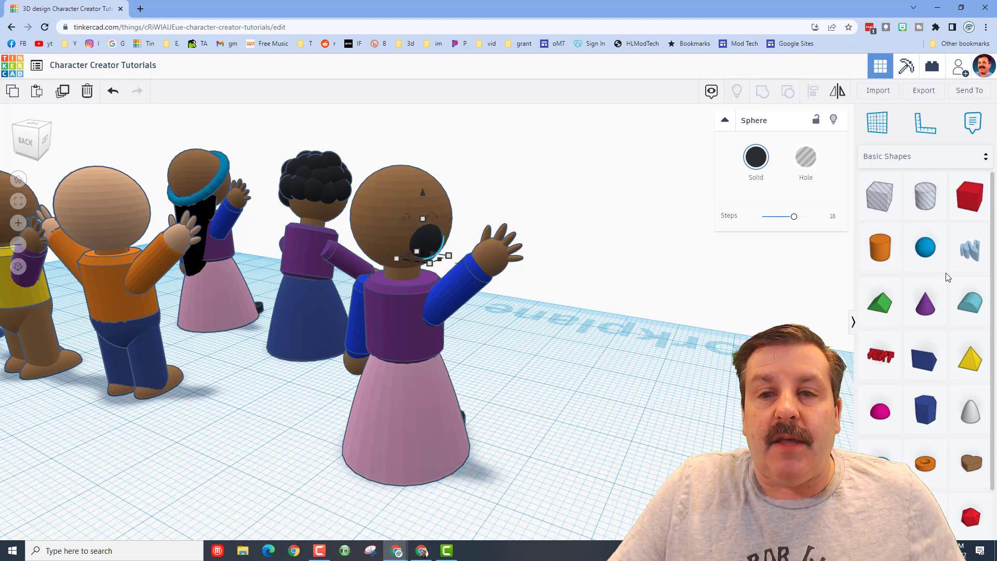
{"action": "key", "text": "Left"}
{"action": "key", "text": "Left"}
{"action": "key", "text": "Left"}
{"action": "key", "text": "Left"}
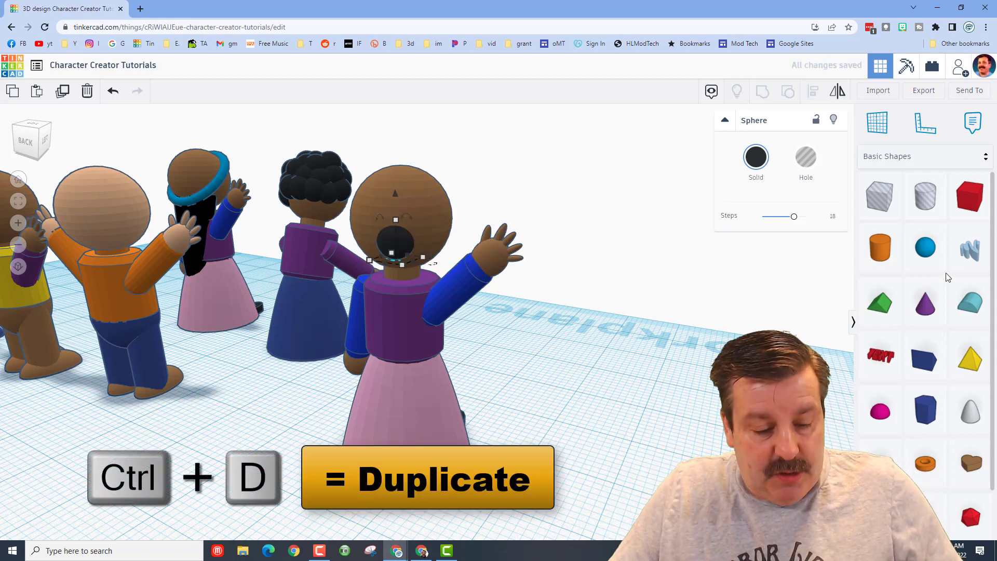
Duplicate the black sphere and offset the copy sideways along the back of the head to build up hair
{"action": "key", "text": "ctrl+d"}
{"action": "key", "text": "Left"}
{"action": "key", "text": "Left"}
{"action": "key", "text": "Left"}
{"action": "key", "text": "Left"}
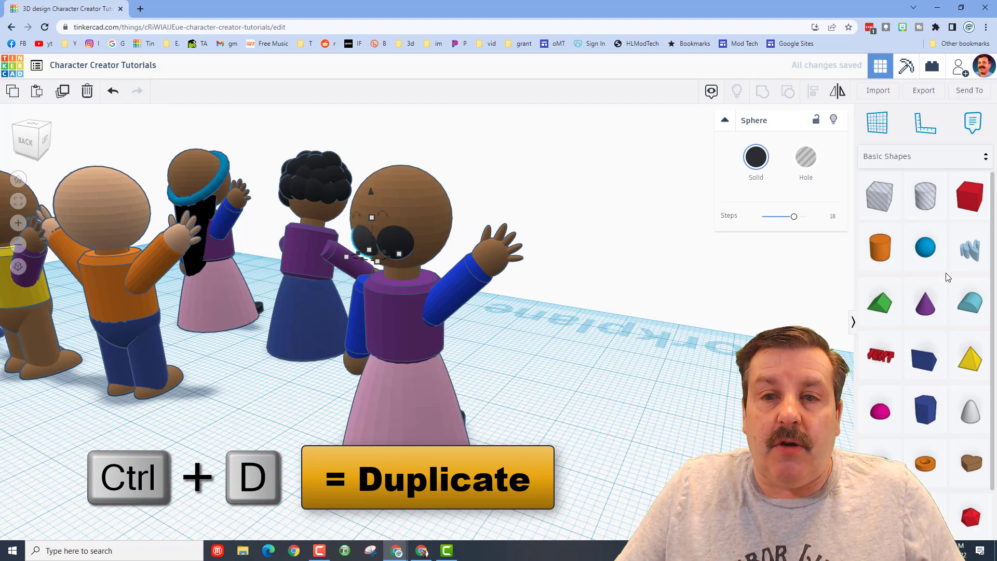
{"action": "key", "text": "Right"}
{"action": "key", "text": "Left"}
{"action": "key", "text": "Left"}
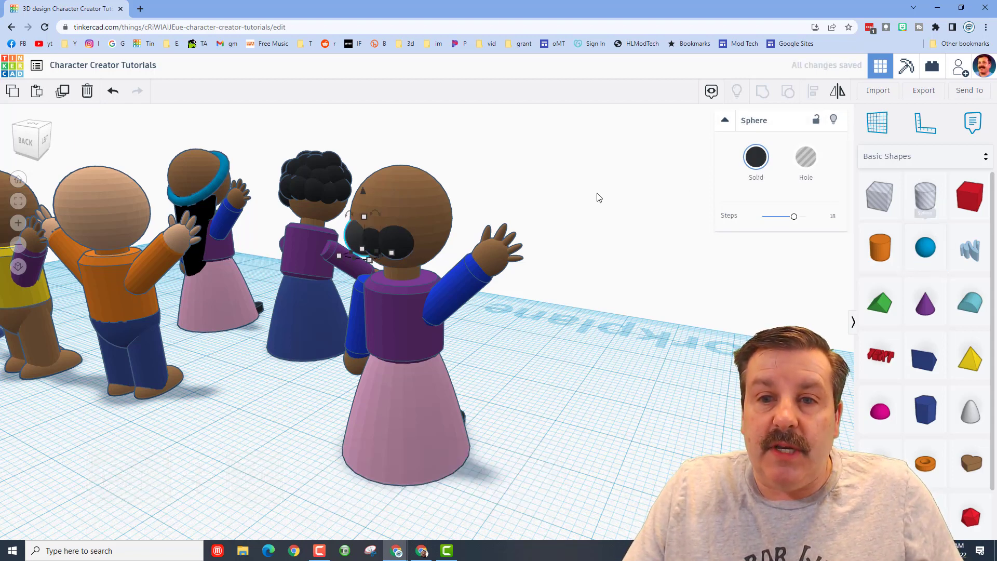
Select the three black spheres along the back of the head, duplicate them, and raise and offset the copies as a second hair row
{"action": "left_click", "coordinate": [386, 245], "text": "shift"}
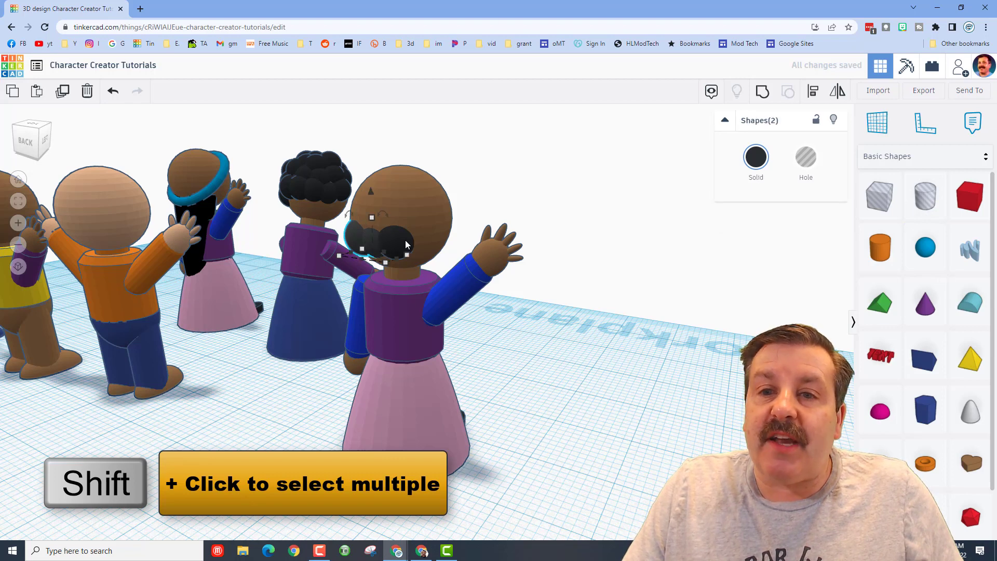
{"action": "left_click", "coordinate": [406, 244], "text": "shift"}
{"action": "key", "text": "ctrl+d"}
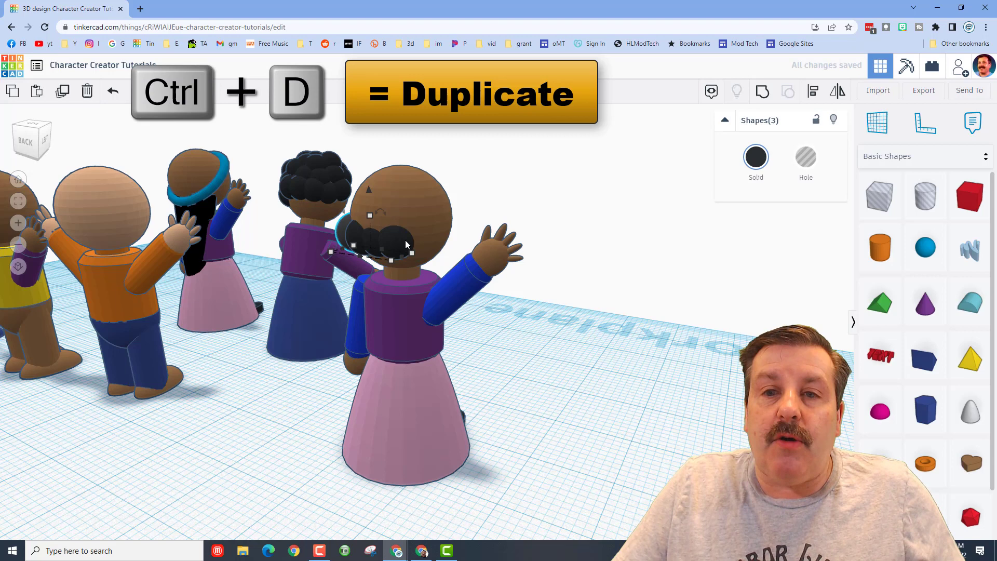
{"action": "key", "text": "ctrl+Up"}
{"action": "key", "text": "ctrl+Up"}
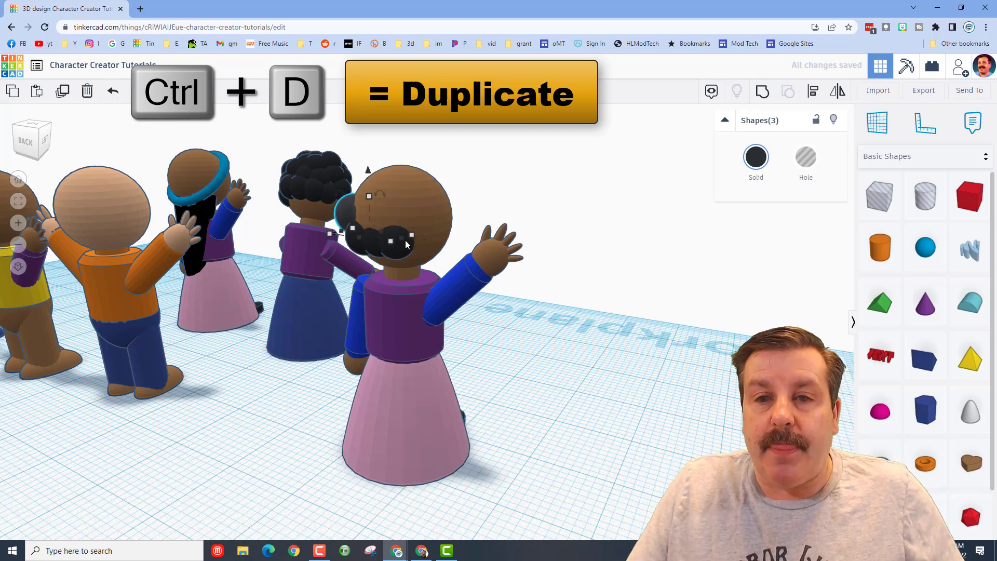
{"action": "key", "text": "Down"}
{"action": "key", "text": "Down"}
{"action": "key", "text": "Right"}
{"action": "key", "text": "Right"}
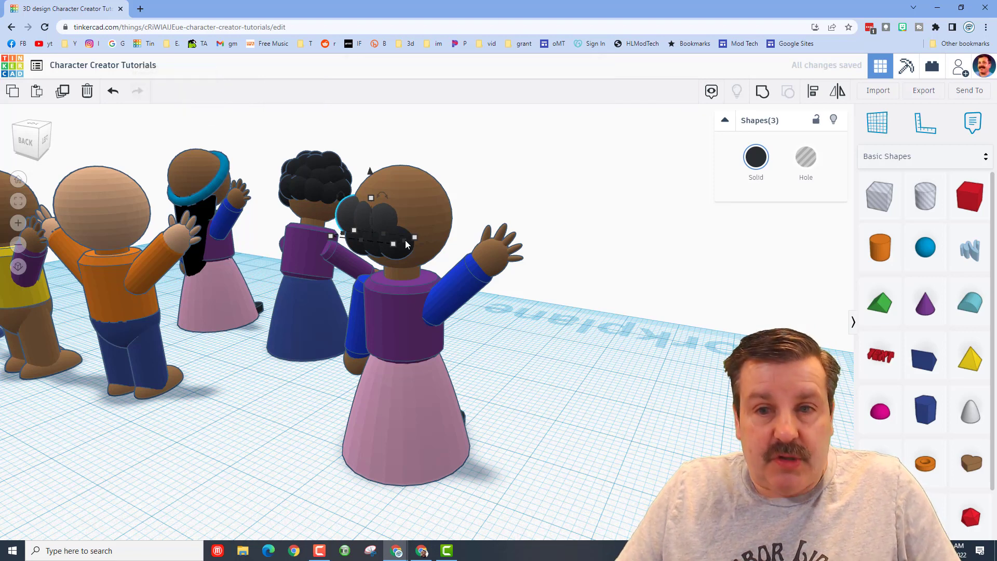
Add a third row of three duplicated spheres above the second and nudge it sideways to line up with the hair
{"action": "key", "text": "Escape"}
{"action": "key", "text": "Right"}
{"action": "key", "text": "Right"}
{"action": "key", "text": "Right"}
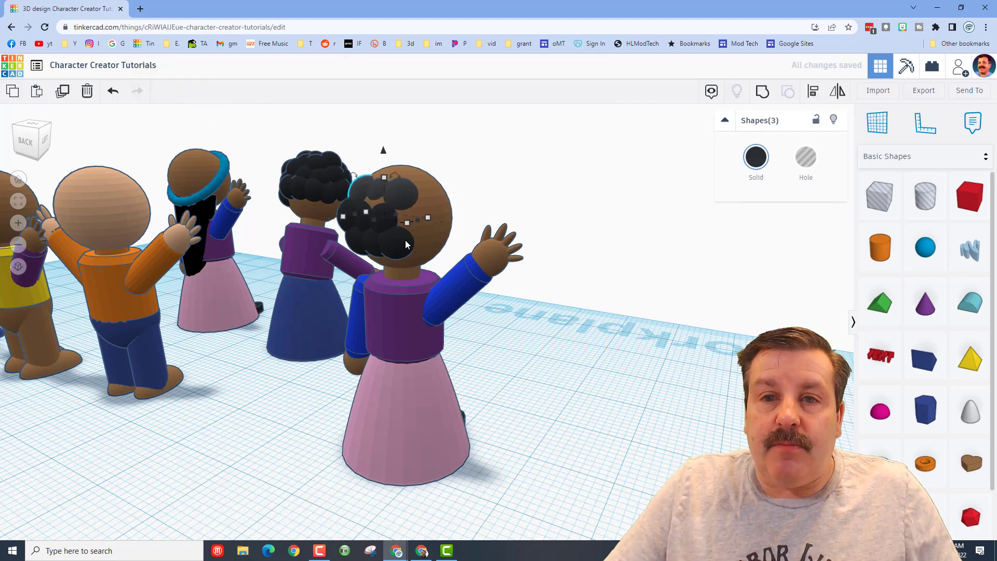
{"action": "key", "text": "Left"}
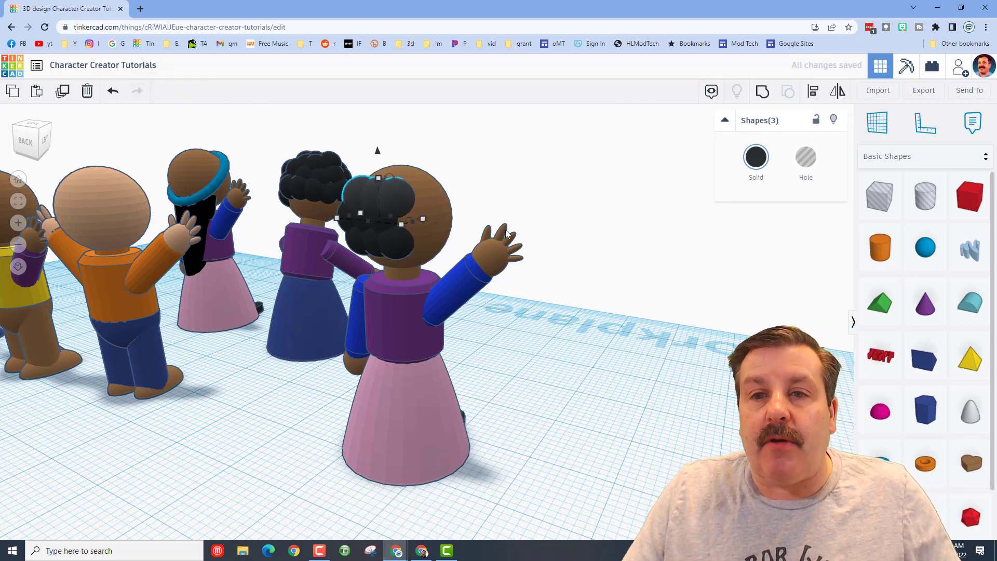
Duplicate the end sphere of the lowest row, raise the copy slightly and shift it toward the waving-arm side of the head
{"action": "left_click", "coordinate": [404, 251]}
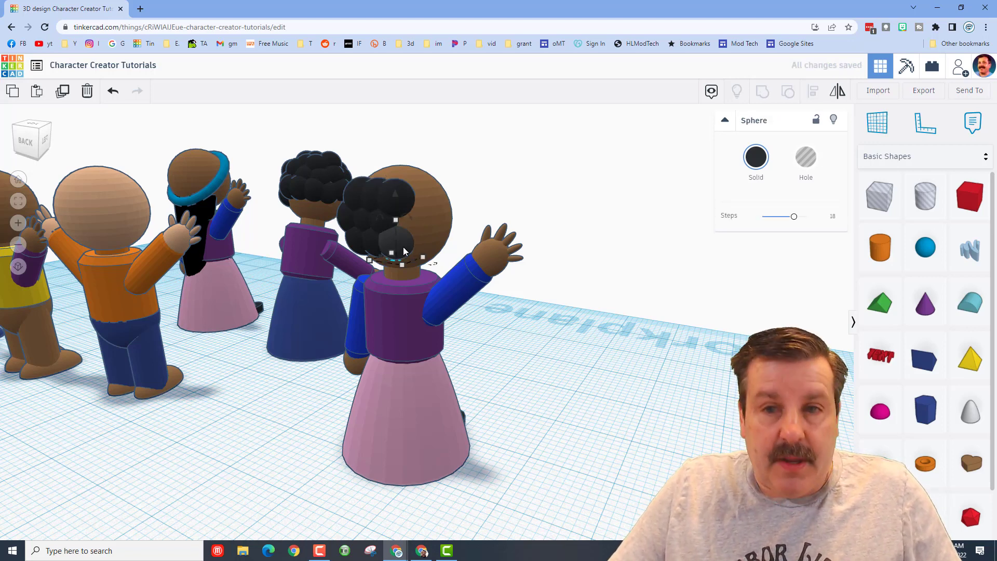
{"action": "key", "text": "ctrl+Up"}
{"action": "key", "text": "Right"}
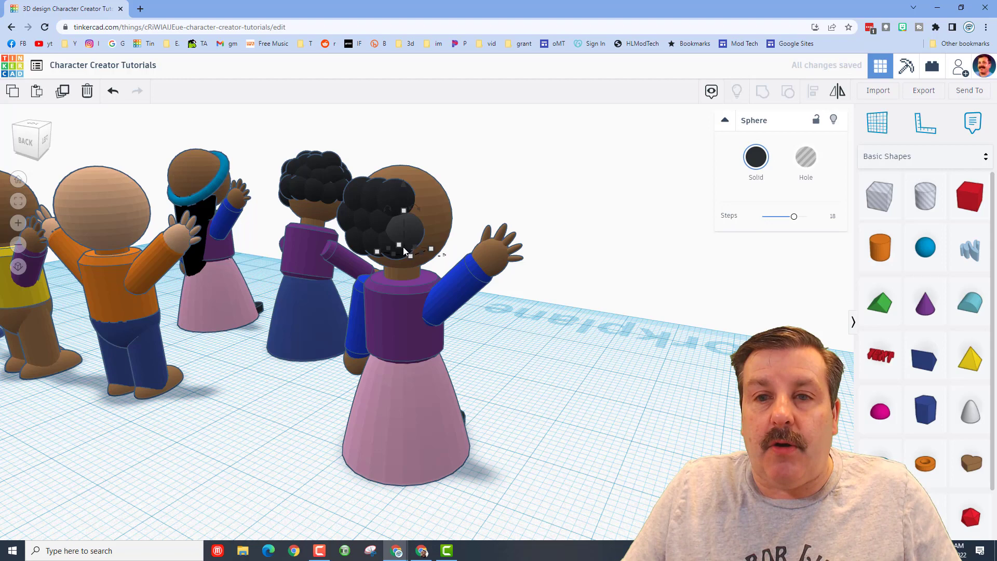
{"action": "key", "text": "Up"}
{"action": "key", "text": "Up"}
{"action": "key", "text": "Up"}
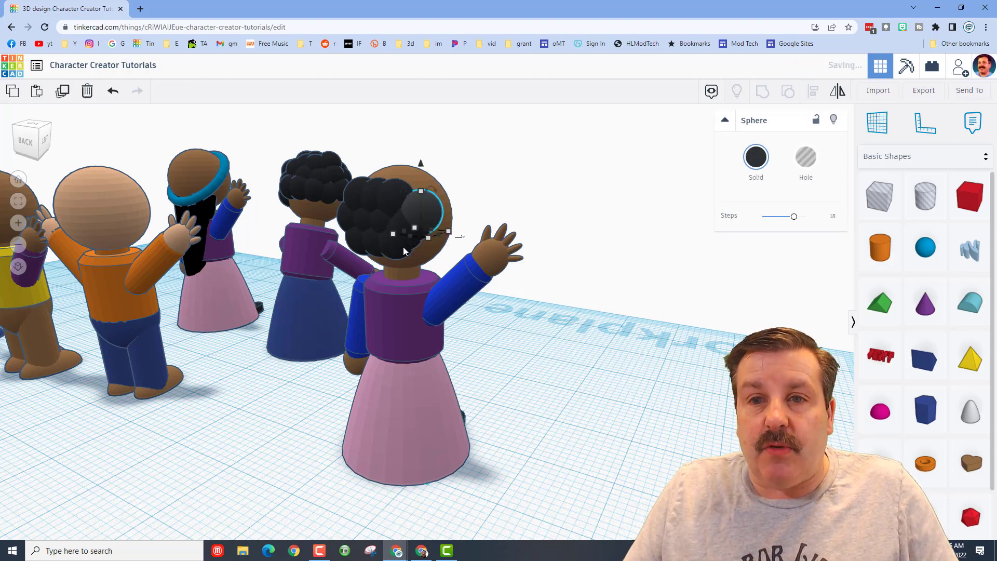
Duplicate the side sphere and three upper spheres together, shifting the copies forward and up, and repeat the duplication over the head
{"action": "right_click_drag", "start_coordinate": [467, 248], "coordinate": [372, 221]}
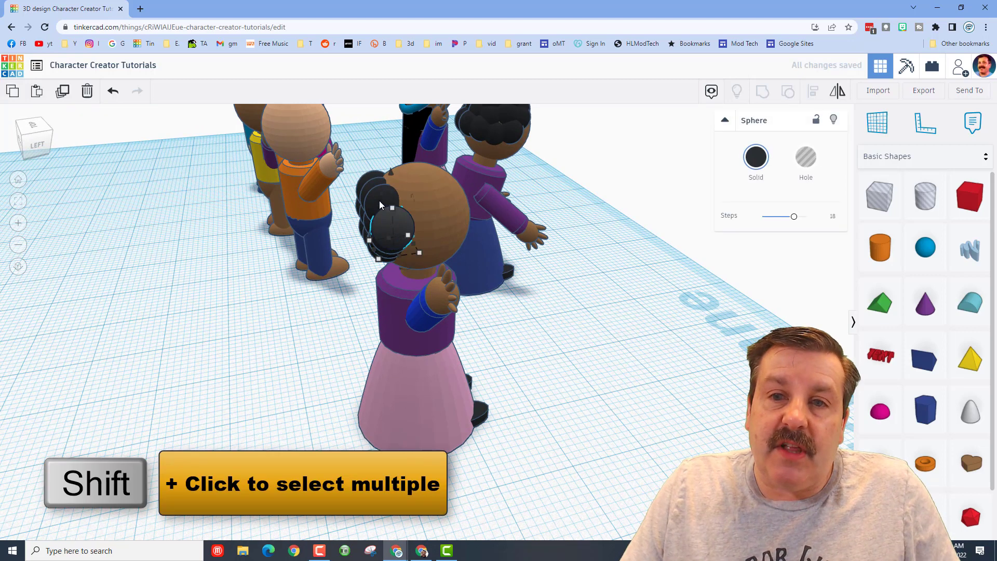
{"action": "left_click", "coordinate": [380, 204], "text": "shift"}
{"action": "left_click", "coordinate": [371, 182], "text": "shift"}
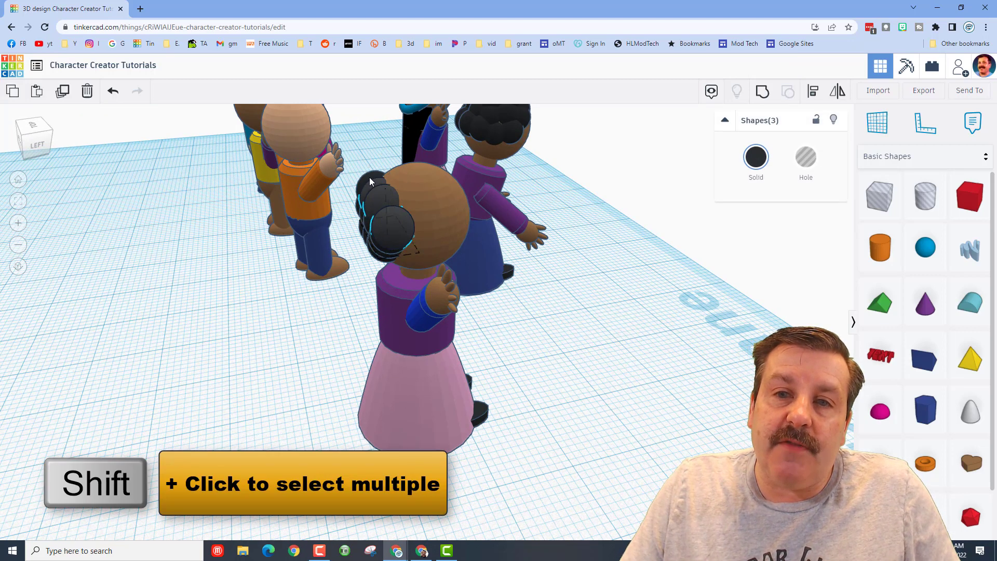
{"action": "left_click", "coordinate": [371, 181], "text": "shift"}
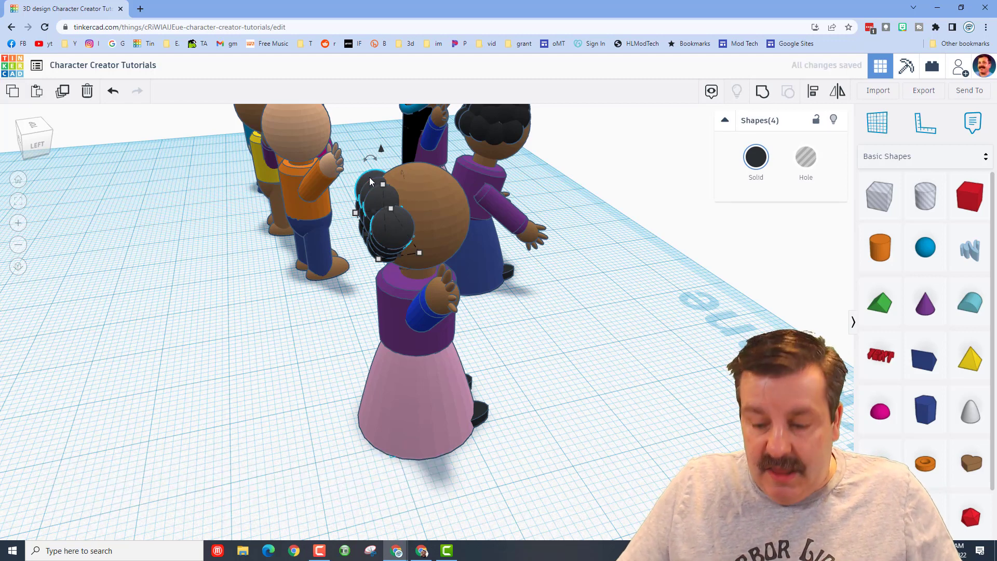
{"action": "key", "text": "ctrl+d"}
{"action": "key", "text": "Right"}
{"action": "key", "text": "Right"}
{"action": "key", "text": "Right"}
{"action": "key", "text": "Right"}
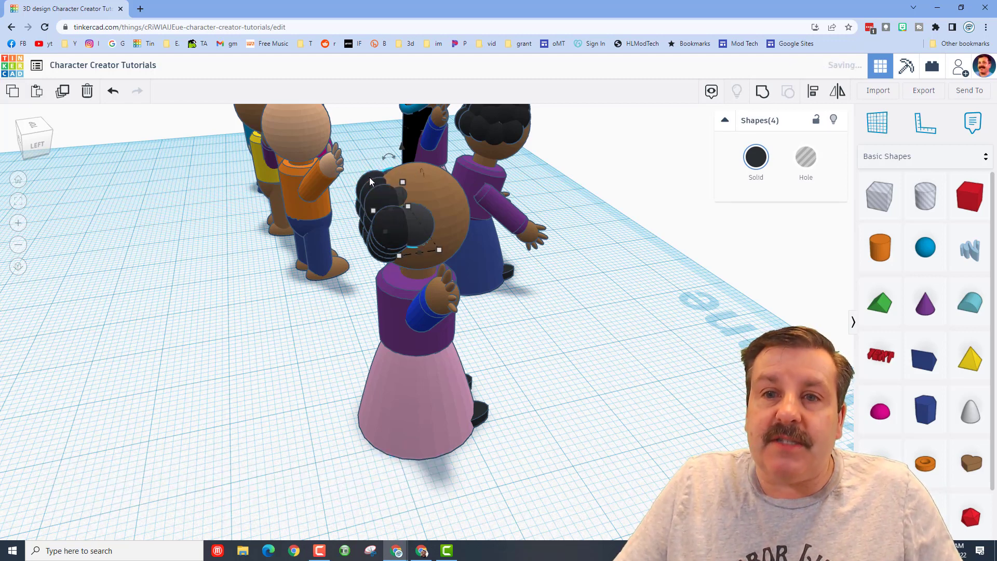
{"action": "key", "text": "ctrl+Up"}
{"action": "key", "text": "ctrl+Up"}
{"action": "key", "text": "ctrl+d"}
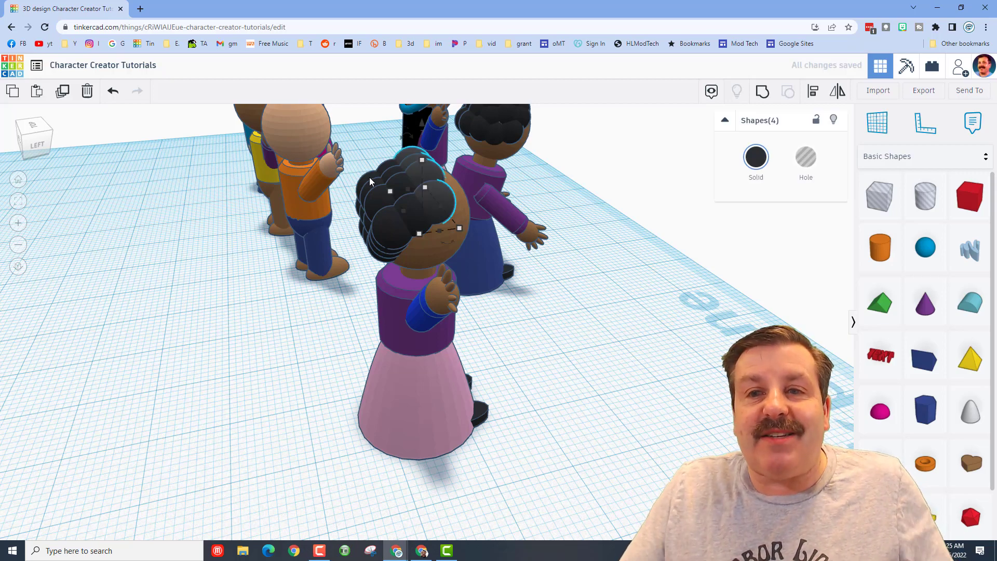
Duplicate the front sphere on the waving-arm side and lower the copy down the side of the head
{"action": "right_click_drag", "start_coordinate": [577, 283], "coordinate": [410, 199]}
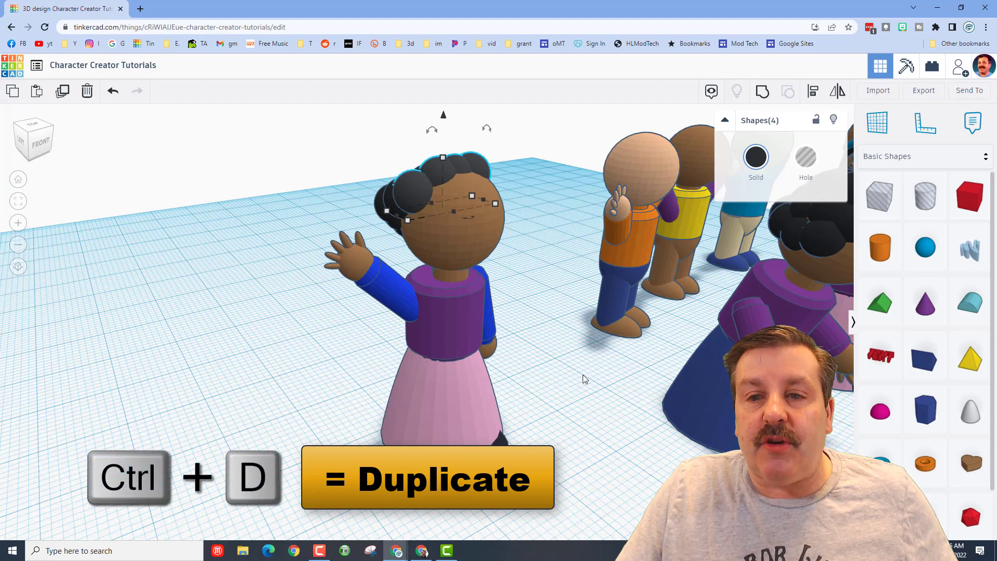
{"action": "left_click", "coordinate": [518, 291]}
{"action": "left_click", "coordinate": [414, 211]}
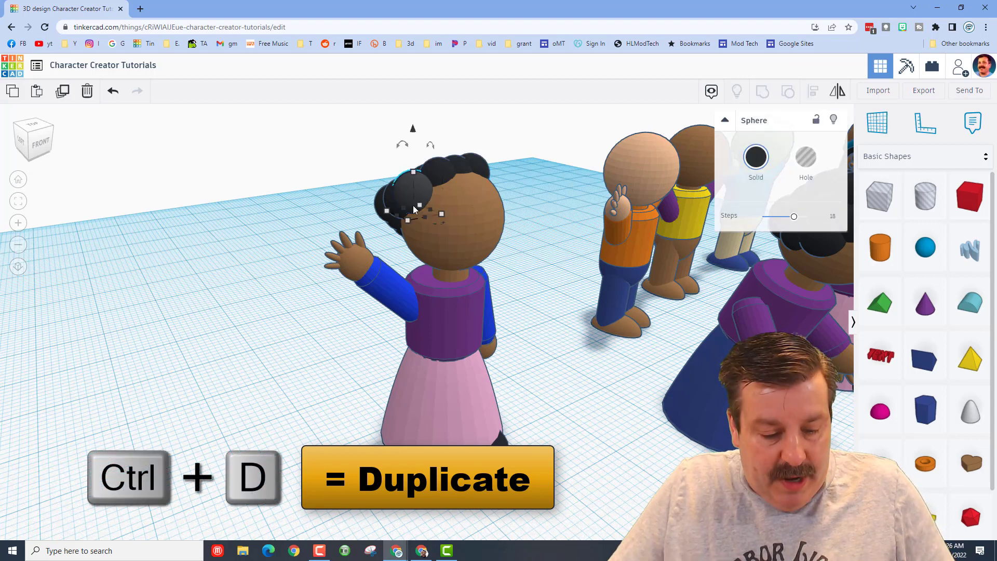
{"action": "key", "text": "ctrl+d"}
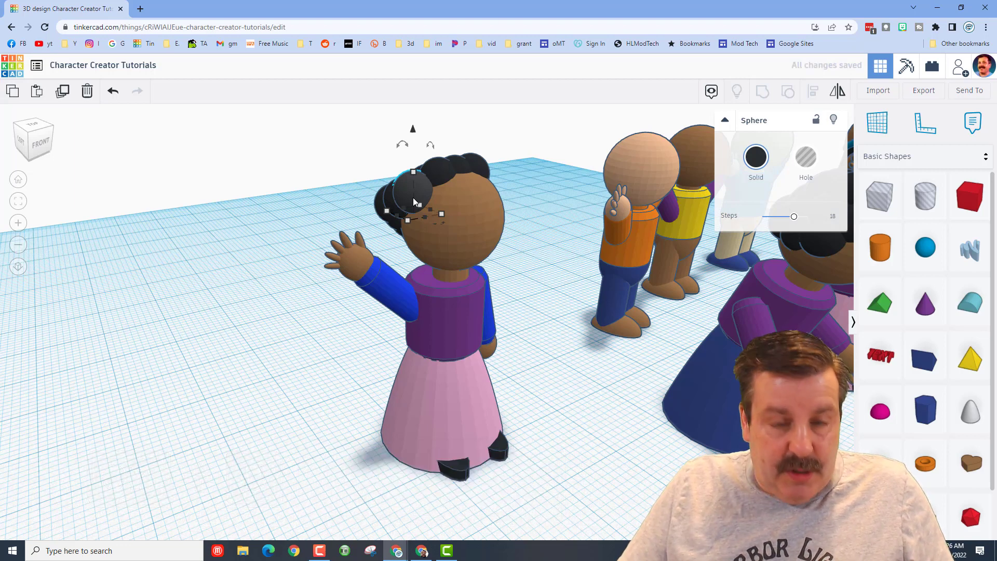
{"action": "key", "text": "ctrl+Down"}
{"action": "key", "text": "ctrl+Down"}
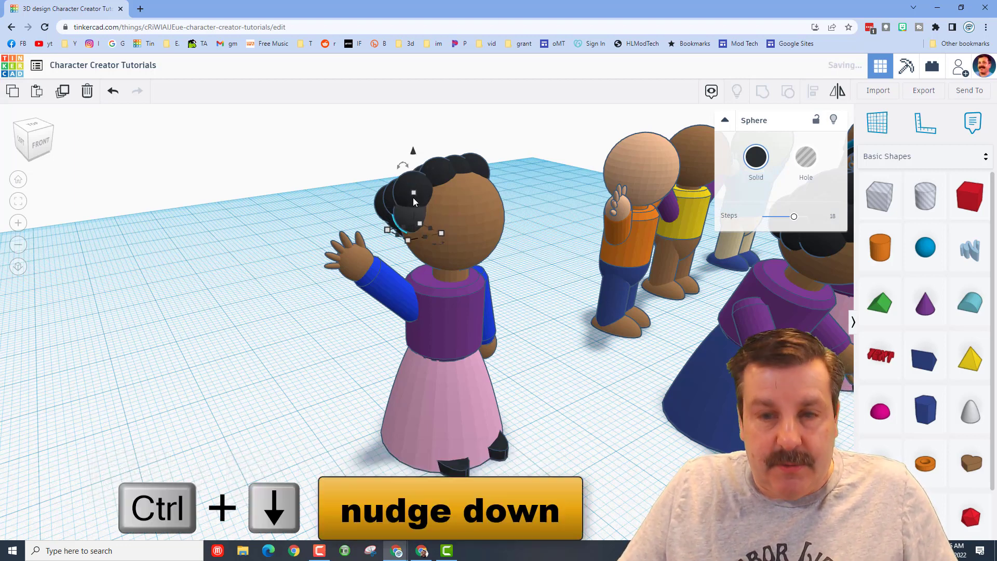
{"action": "key", "text": "ctrl+Down"}
{"action": "key", "text": "ctrl+Down"}
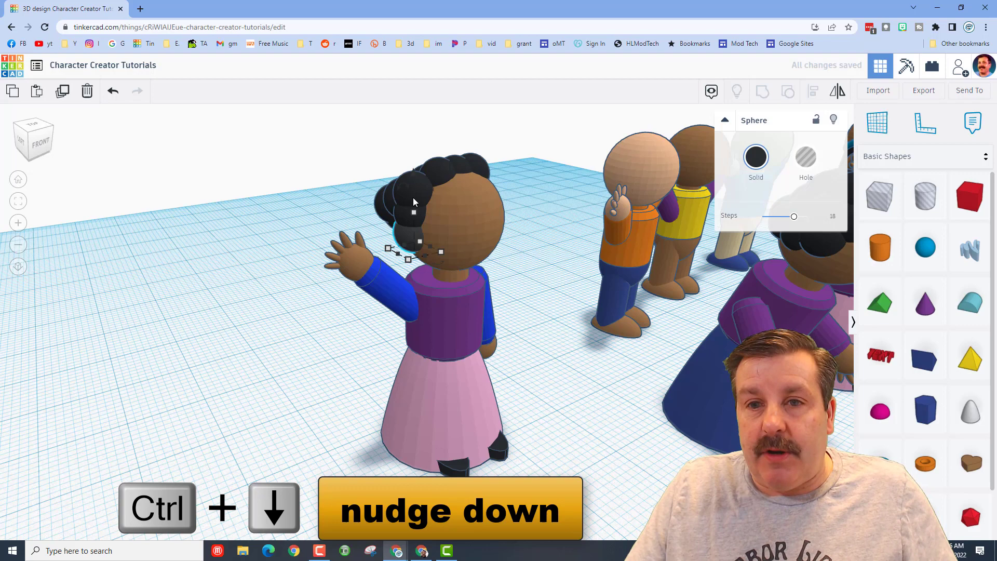
Lower another black sphere beside it to fill the gap in the hair on the side of the head
{"action": "right_click_drag", "start_coordinate": [152, 237], "coordinate": [295, 250]}
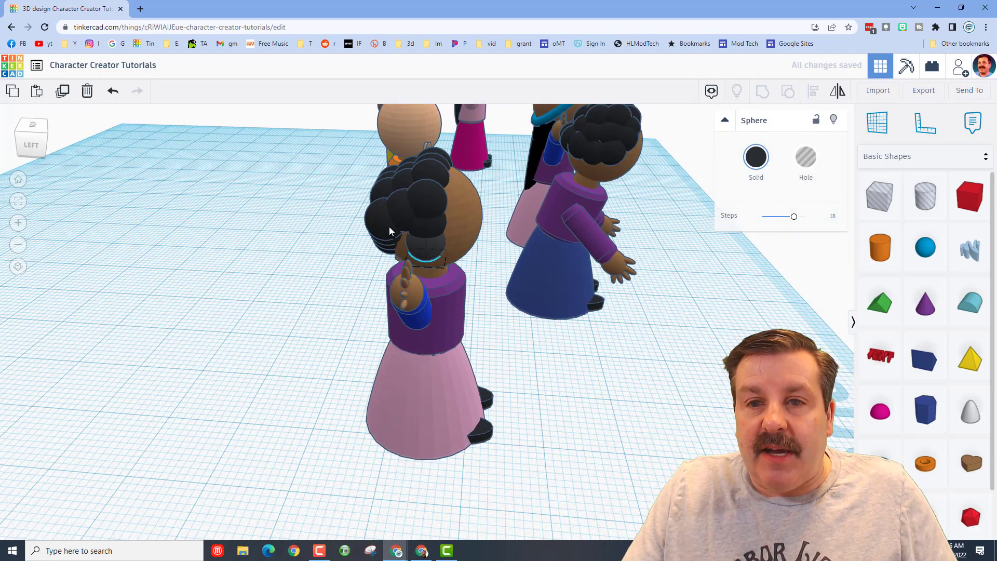
{"action": "left_click", "coordinate": [404, 219]}
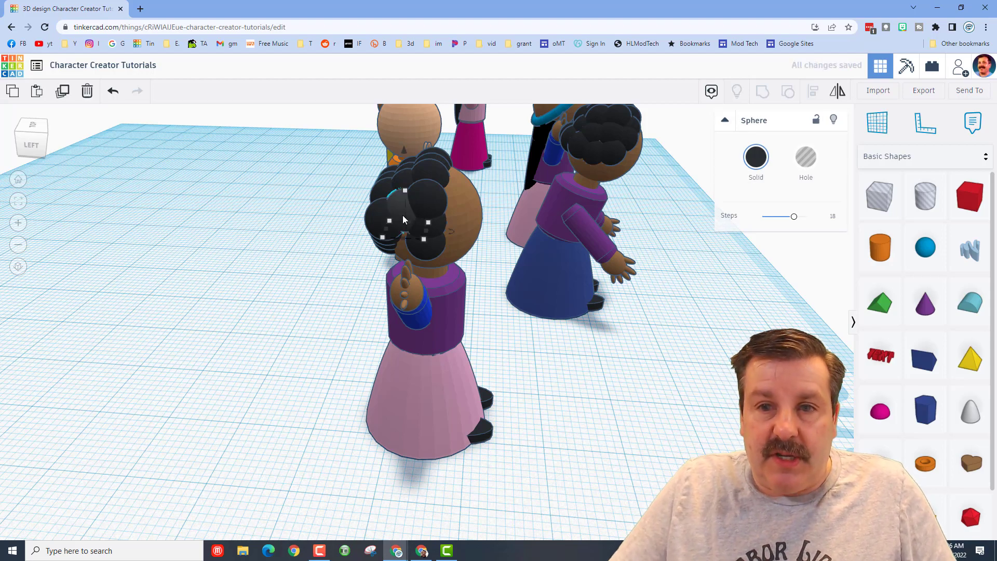
{"action": "key", "text": "ctrl+Down"}
{"action": "key", "text": "ctrl+Down"}
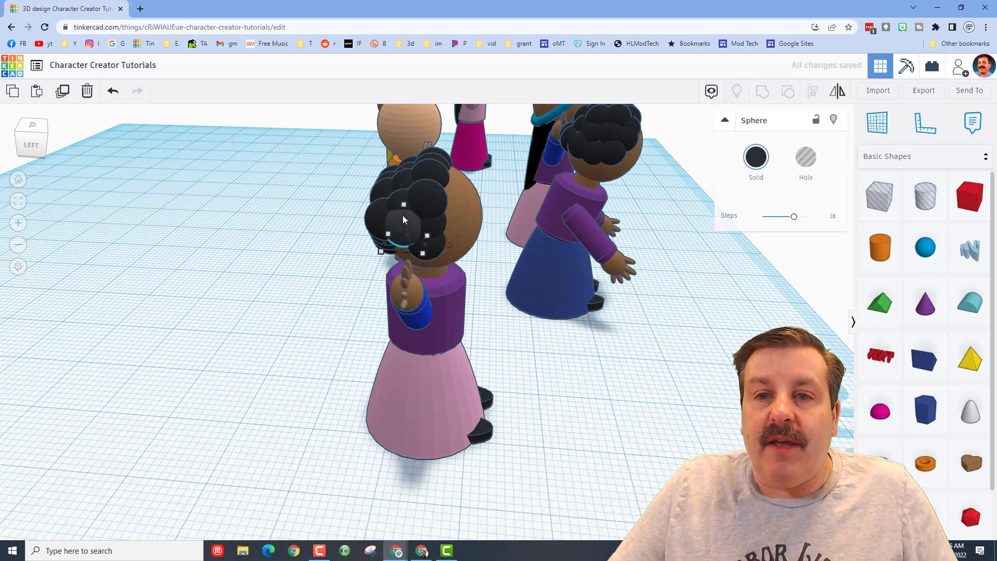
{"action": "right_click_drag", "start_coordinate": [544, 291], "coordinate": [275, 294]}
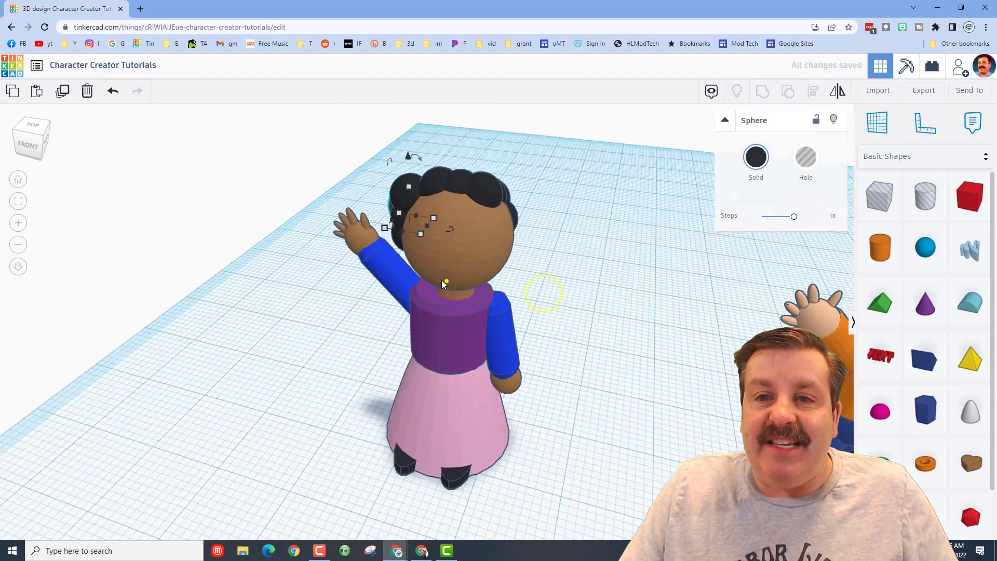
{"action": "right_click_drag", "start_coordinate": [447, 281], "coordinate": [291, 264]}
{"action": "right_click_drag", "start_coordinate": [416, 289], "coordinate": [436, 340]}
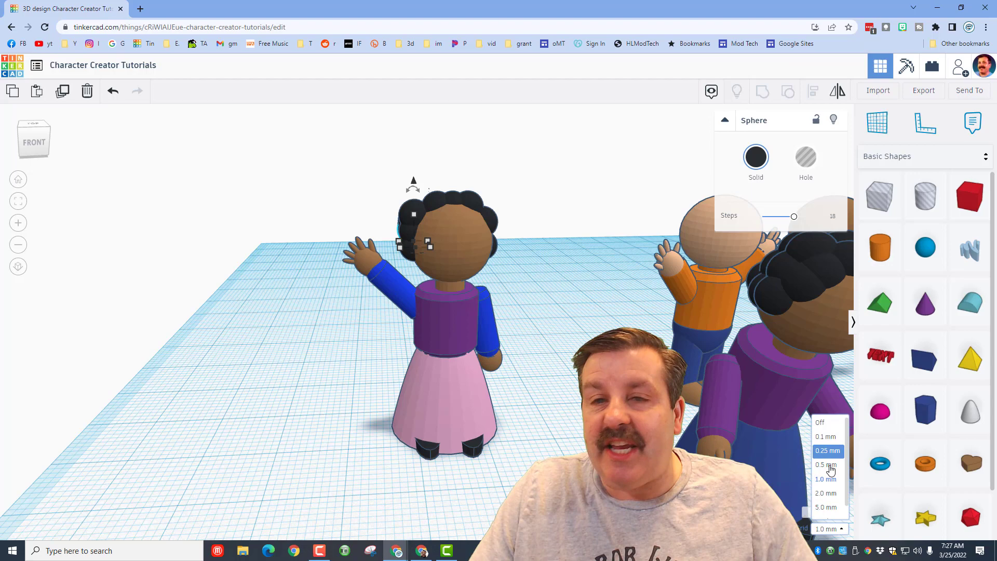
{"action": "left_click", "coordinate": [552, 296]}
{"action": "right_click_drag", "start_coordinate": [552, 296], "coordinate": [511, 303]}
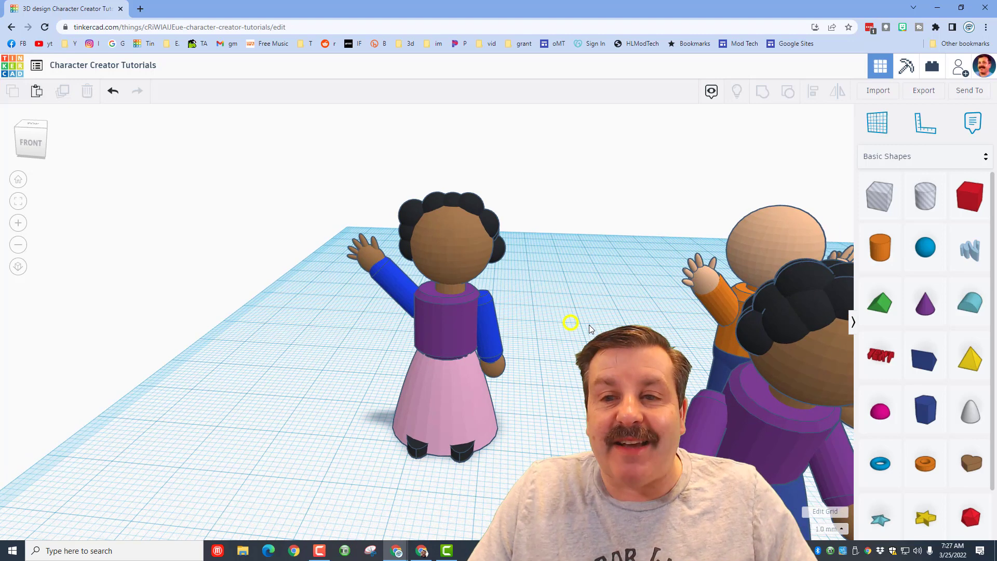
Place the Lucky Cat from Creatures & Characters on the workplane beside the curly-haired figure and scale it uniformly to 20 mm tall
{"action": "left_click", "coordinate": [888, 156]}
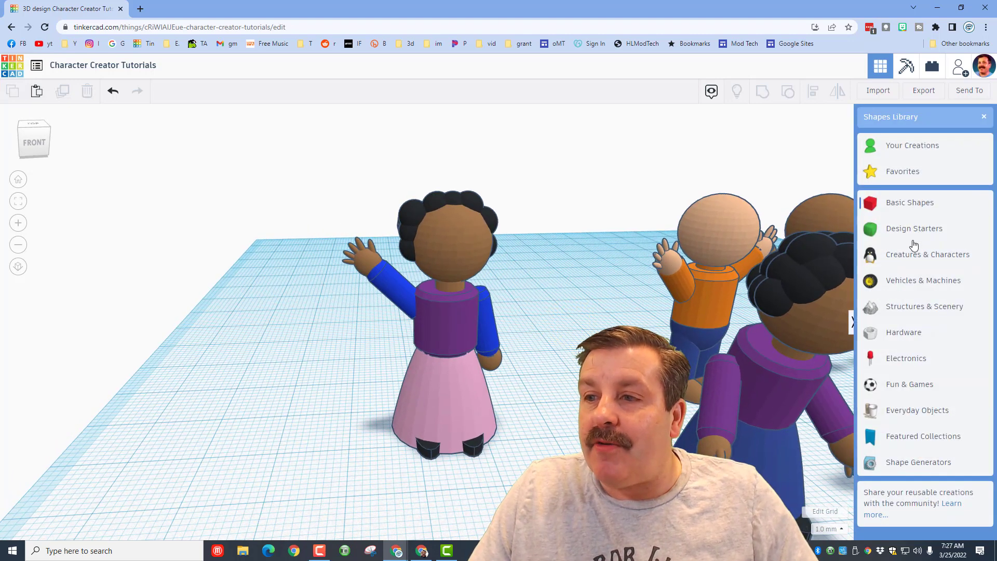
{"action": "left_click", "coordinate": [915, 254]}
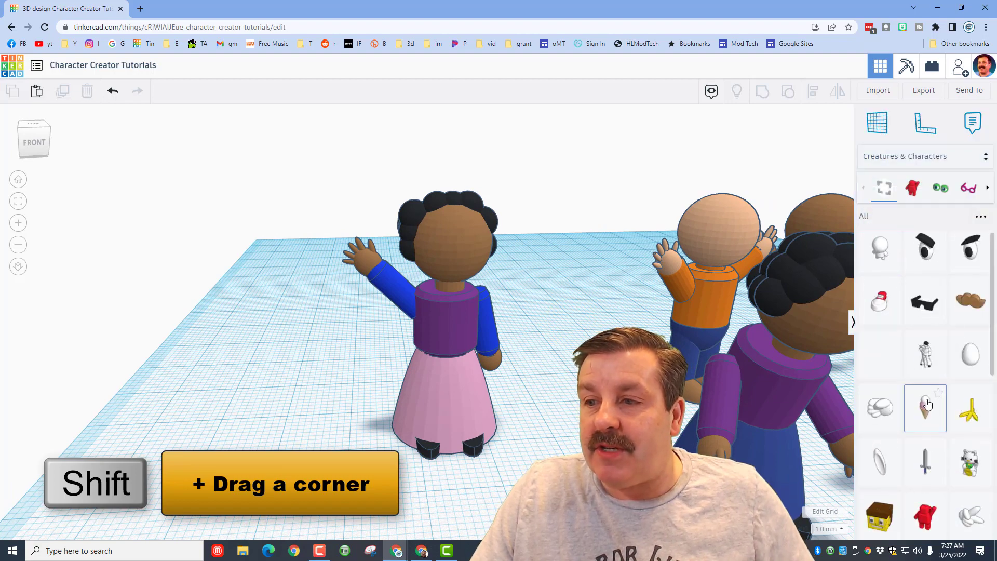
{"action": "scroll", "coordinate": [928, 404], "scroll_direction": "down", "scroll_amount": 3}
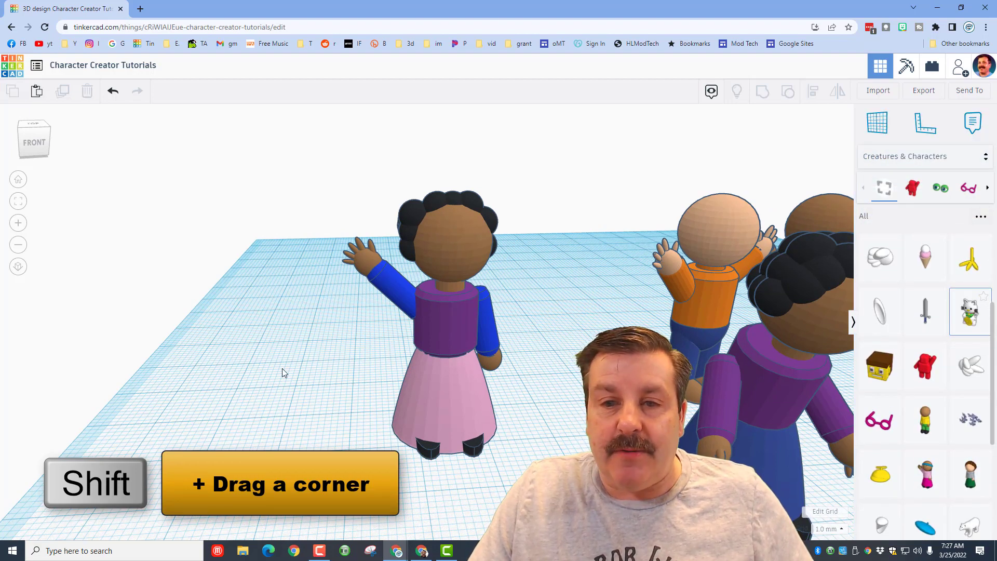
{"action": "scroll", "coordinate": [307, 353], "scroll_direction": "down", "scroll_amount": 6}
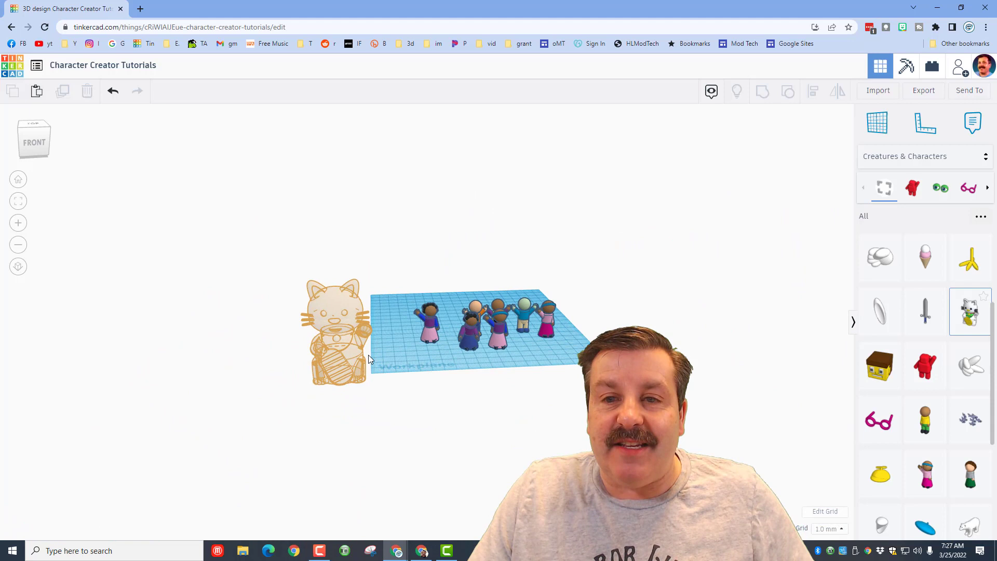
{"action": "left_click", "coordinate": [391, 344]}
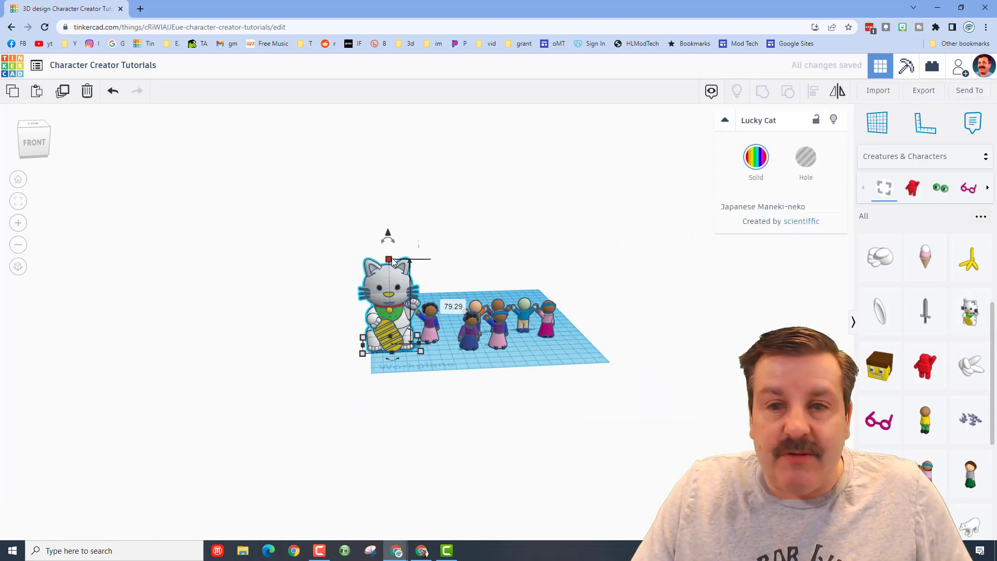
{"action": "left_click_drag", "start_coordinate": [392, 259], "coordinate": [400, 334], "text": "shift"}
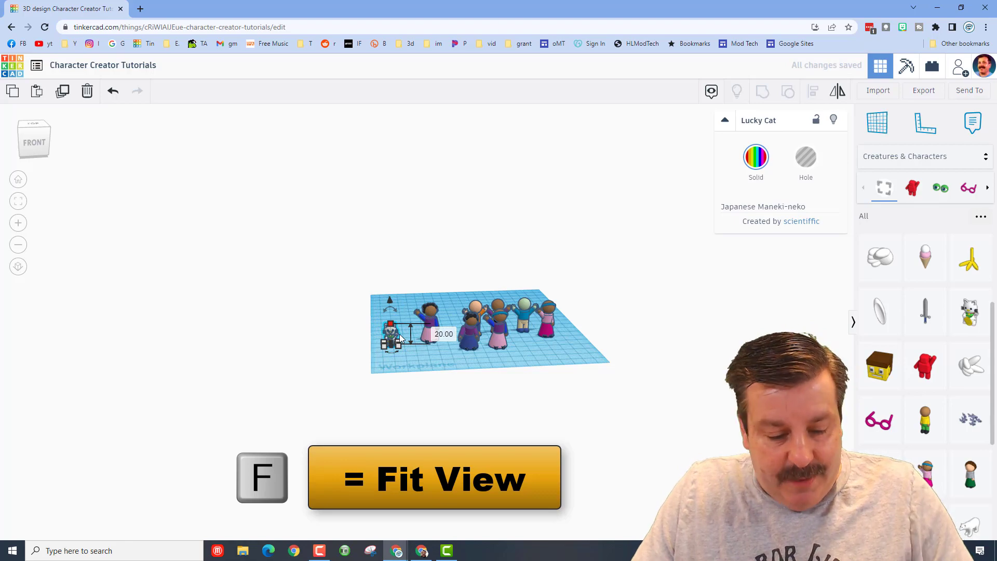
Move the lucky cat across the workplane by 5 mm and -4 mm, keeping it beside the curly-haired figure
{"action": "key", "text": "f"}
{"action": "left_click_drag", "start_coordinate": [473, 383], "coordinate": [698, 388]}
{"action": "scroll", "coordinate": [698, 388], "scroll_direction": "down", "scroll_amount": 4}
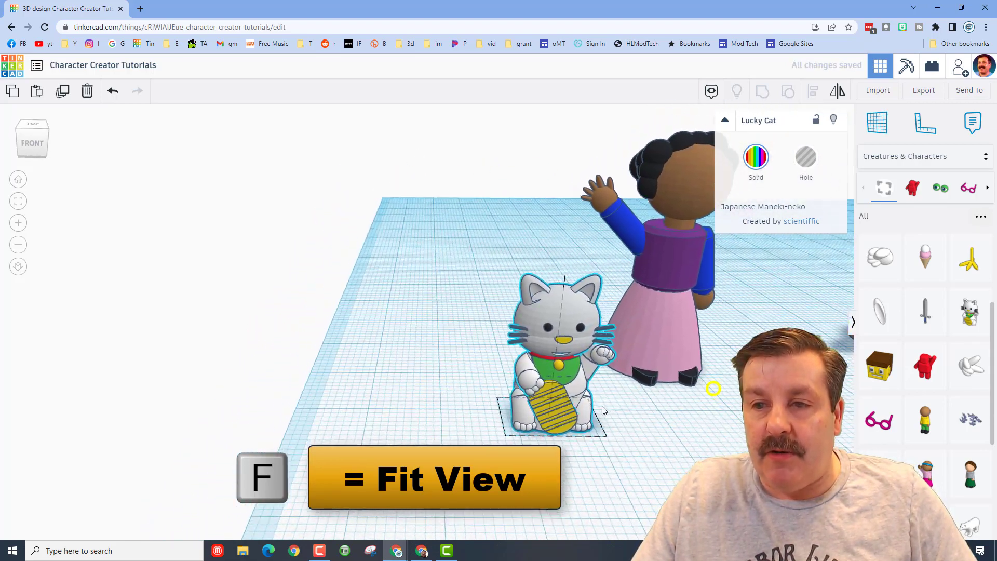
{"action": "right_click_drag", "start_coordinate": [712, 391], "coordinate": [650, 424]}
{"action": "left_click_drag", "start_coordinate": [522, 460], "coordinate": [590, 477]}
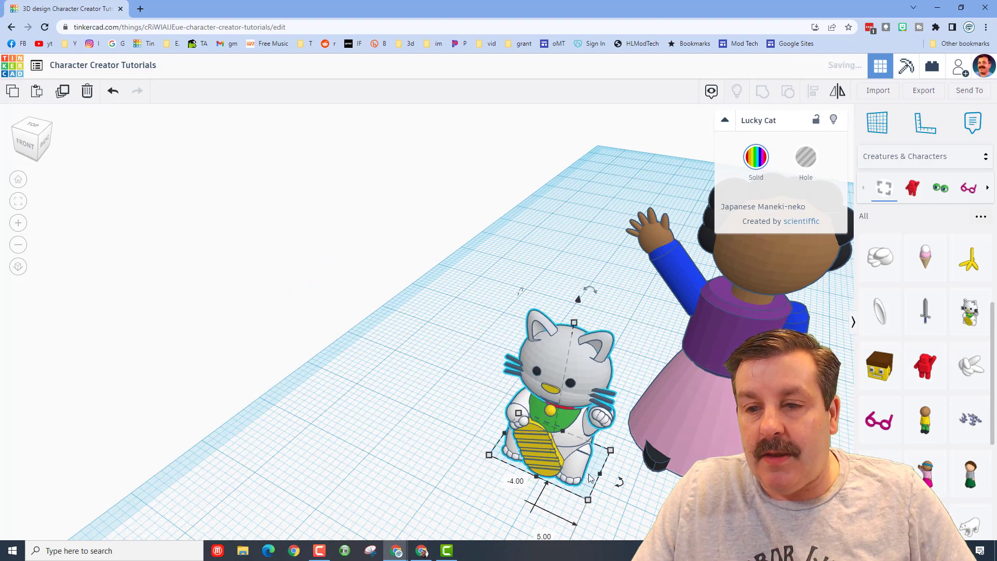
Rotate the lucky cat about its vertical axis to face more toward the curly-haired figure
{"action": "left_click", "coordinate": [619, 483]}
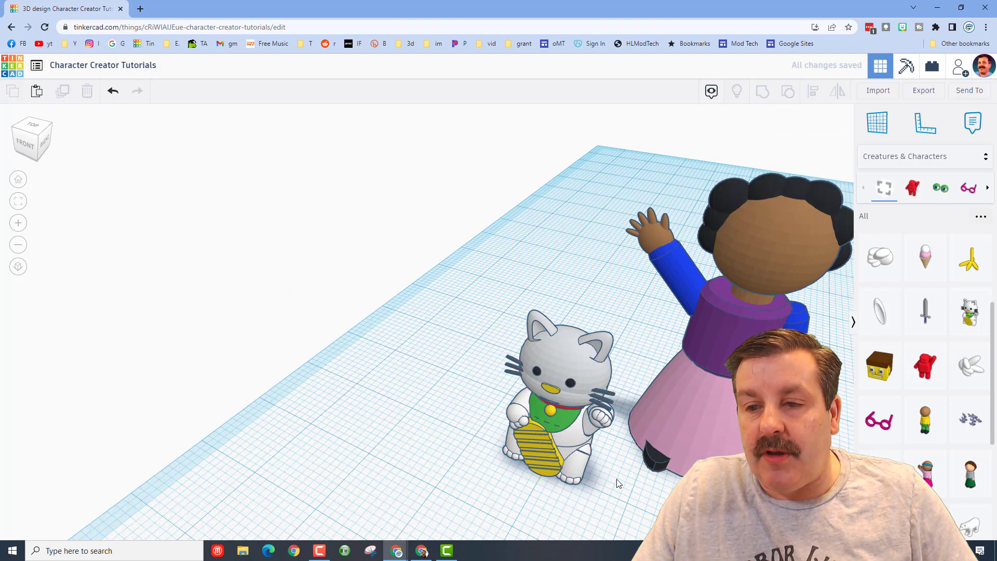
{"action": "left_click", "coordinate": [582, 459]}
{"action": "left_click_drag", "start_coordinate": [620, 483], "coordinate": [633, 431]}
{"action": "scroll", "coordinate": [617, 380], "scroll_direction": "down", "scroll_amount": 3}
{"action": "right_click_drag", "start_coordinate": [616, 378], "coordinate": [647, 352]}
{"action": "left_click_drag", "start_coordinate": [634, 364], "coordinate": [552, 397]}
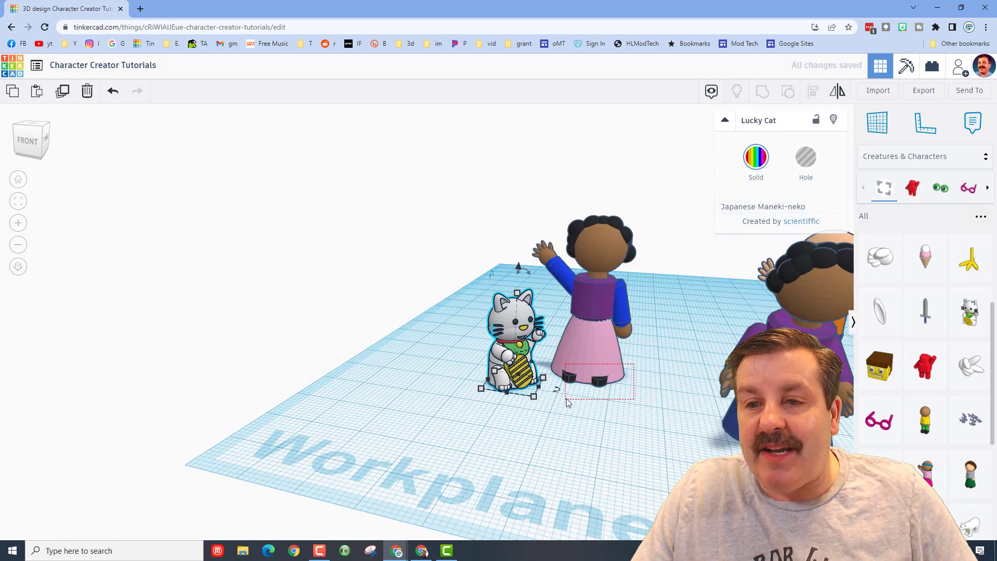
Hide the curly-haired figure's skirt, shoes, head, hair, torso and lowered arm, leaving only the raised blue arm and the lucky cat
{"action": "left_click", "coordinate": [569, 397]}
{"action": "key", "text": "Delete"}
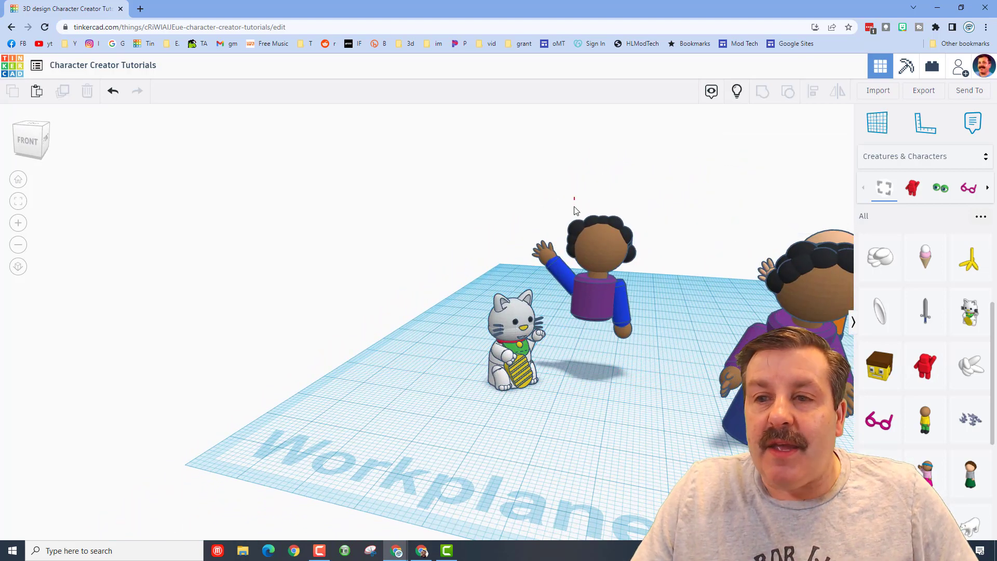
{"action": "left_click", "coordinate": [637, 267]}
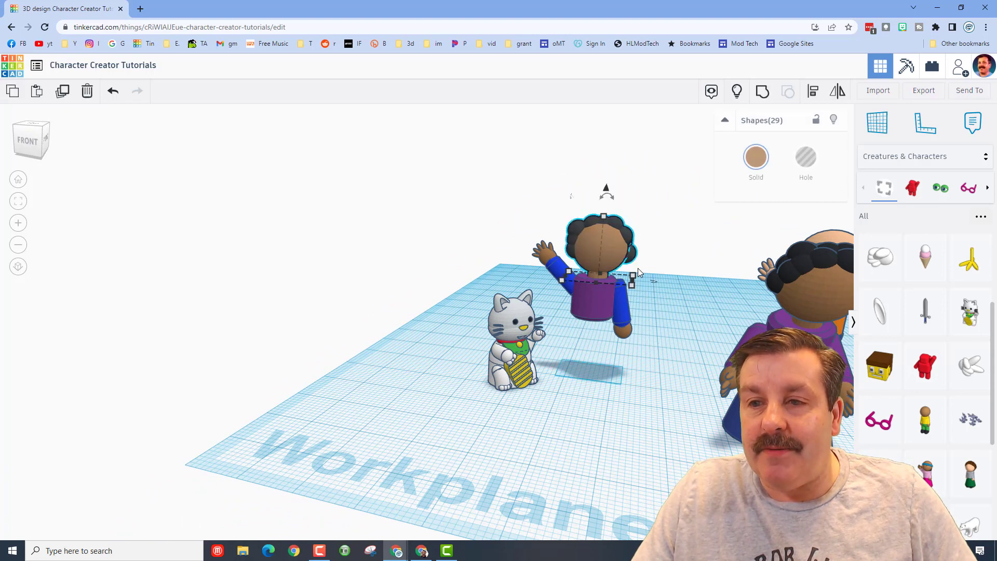
{"action": "left_click", "coordinate": [833, 120]}
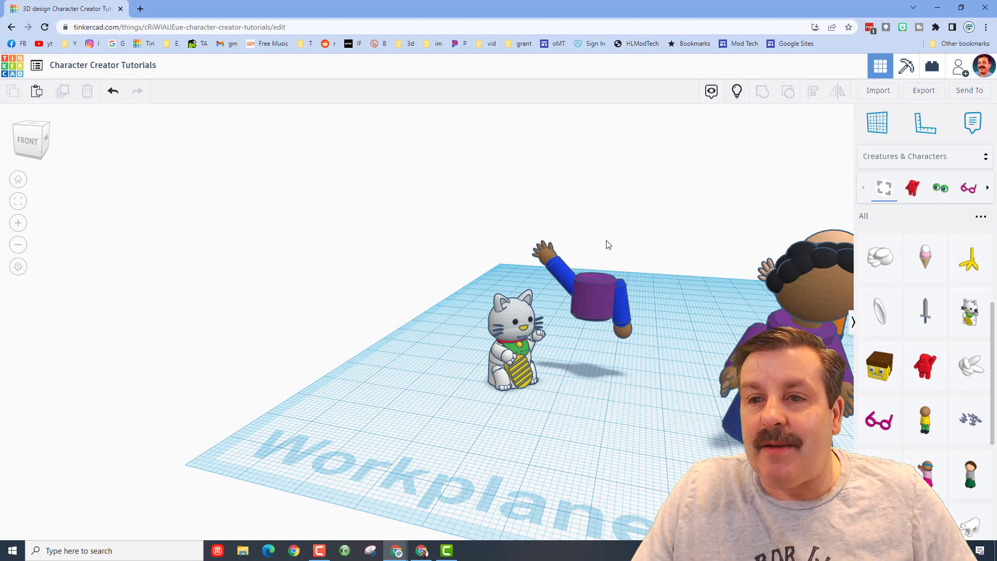
{"action": "left_click", "coordinate": [622, 338]}
{"action": "left_click", "coordinate": [833, 121]}
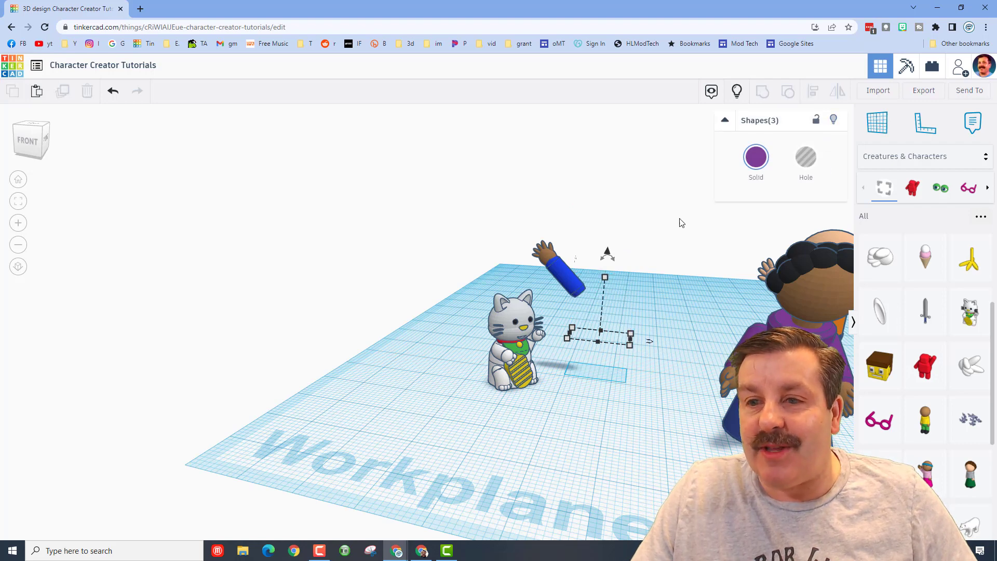
{"action": "right_click_drag", "start_coordinate": [596, 252], "coordinate": [574, 259]}
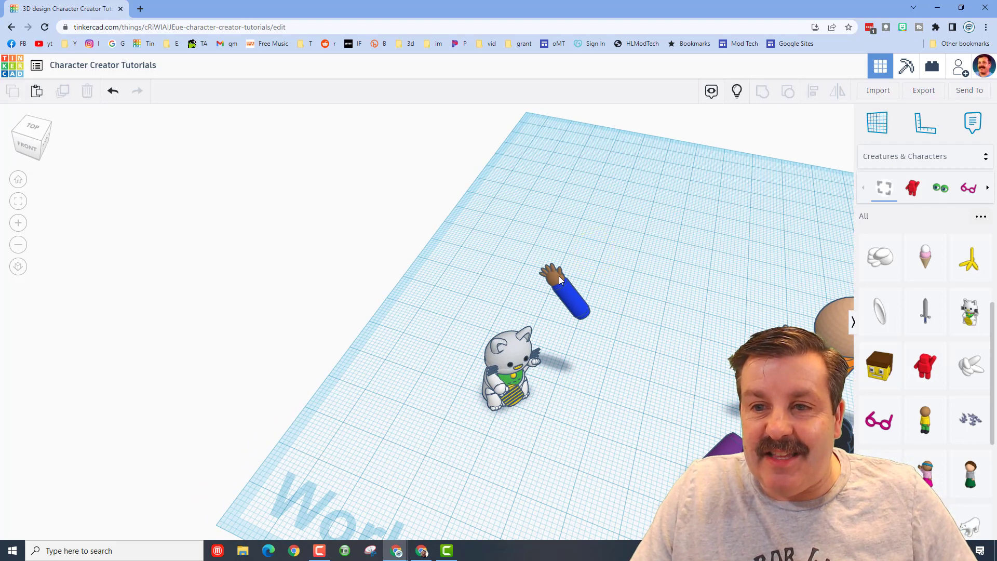
Turn the raised arm about its vertical axis to point forward, and tilt it 67.5° so the hand reaches downward
{"action": "left_click_drag", "start_coordinate": [537, 251], "coordinate": [600, 319]}
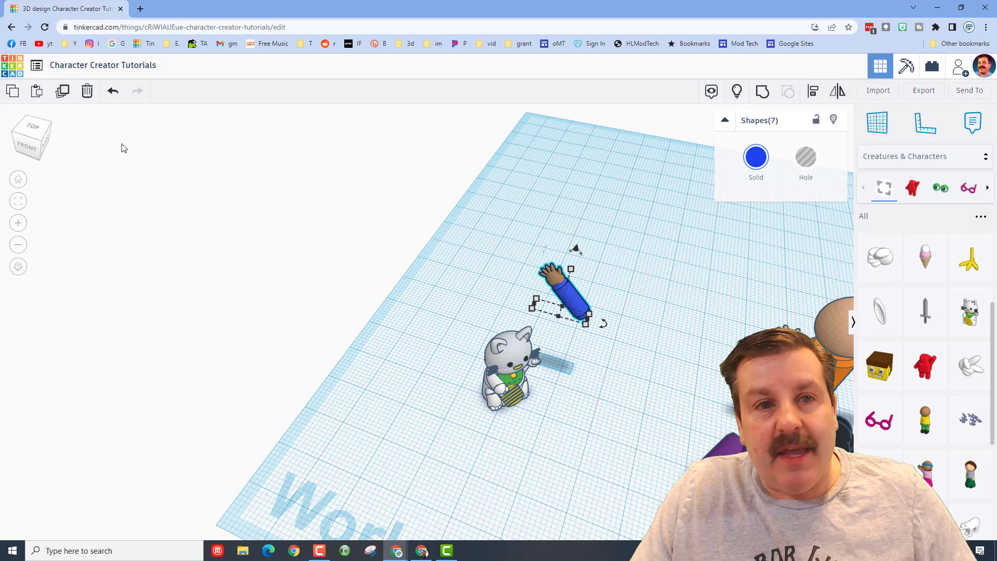
{"action": "left_click", "coordinate": [39, 130]}
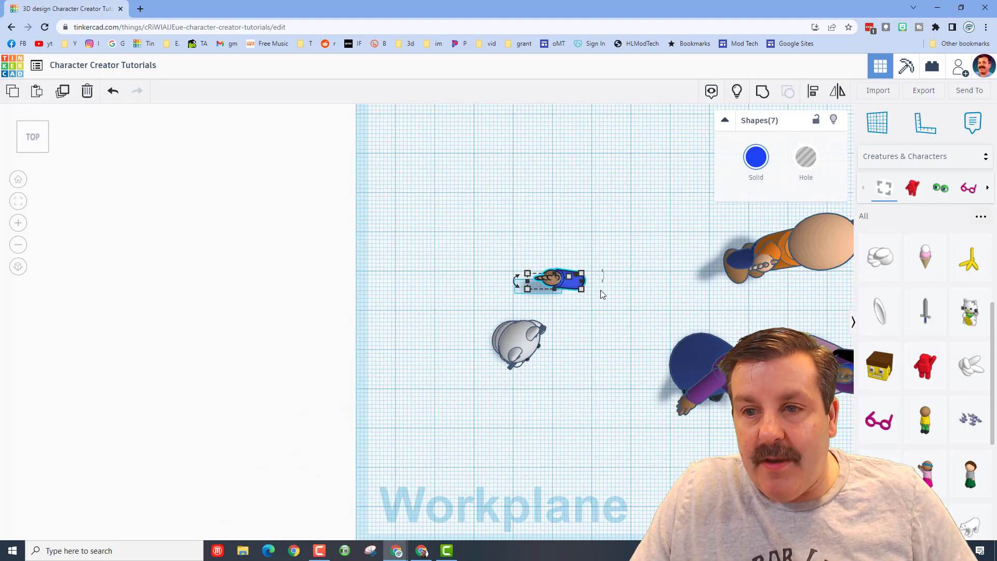
{"action": "left_click_drag", "start_coordinate": [523, 286], "coordinate": [519, 289]}
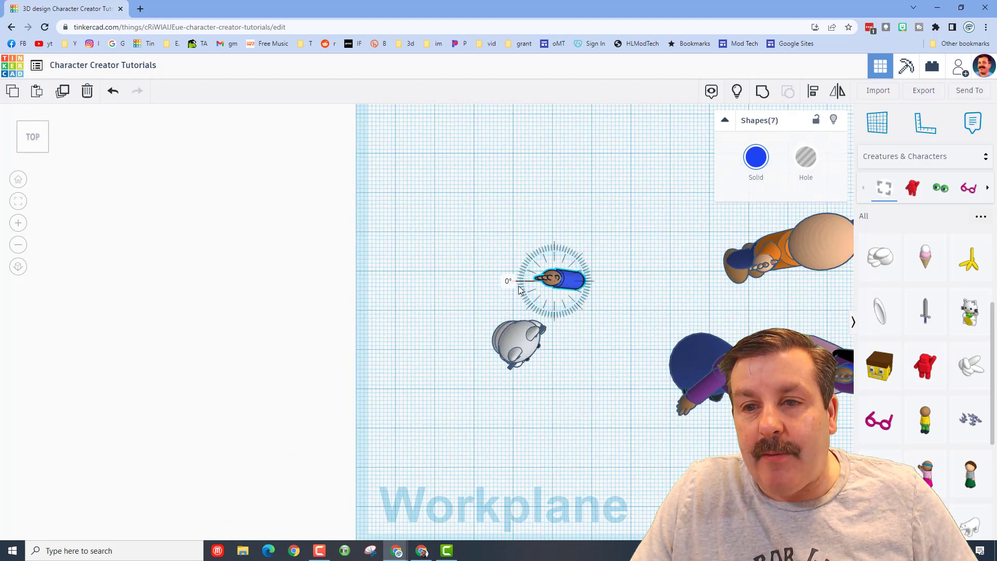
{"action": "left_click_drag", "start_coordinate": [557, 318], "coordinate": [556, 318]}
{"action": "right_click_drag", "start_coordinate": [443, 338], "coordinate": [552, 256]}
{"action": "mouse_move", "coordinate": [415, 204]}
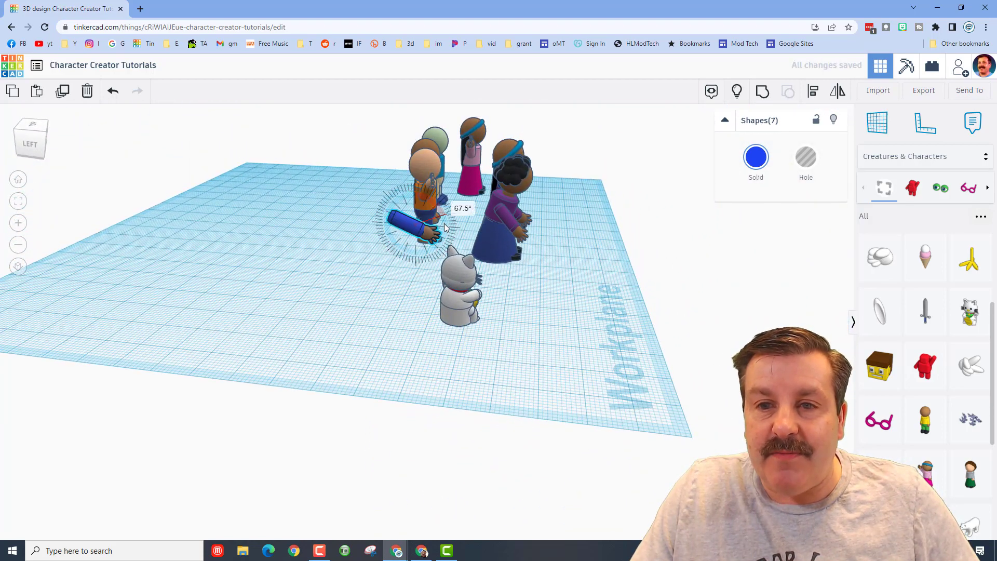
Rotate the blue arm -20° about its vertical axis so the hand angles toward the lucky cat
{"action": "right_click_drag", "start_coordinate": [444, 280], "coordinate": [195, 284]}
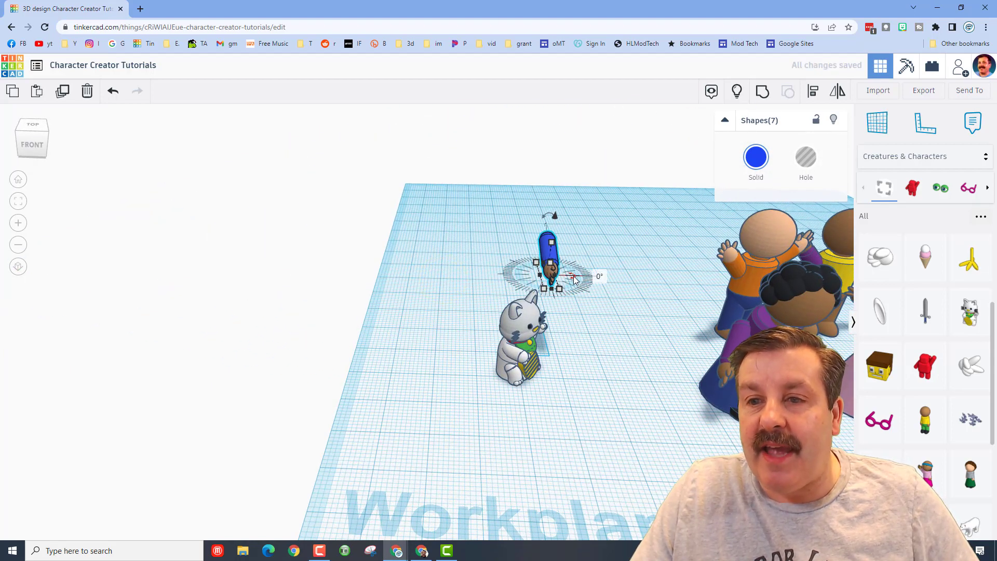
{"action": "left_click_drag", "start_coordinate": [574, 281], "coordinate": [699, 302]}
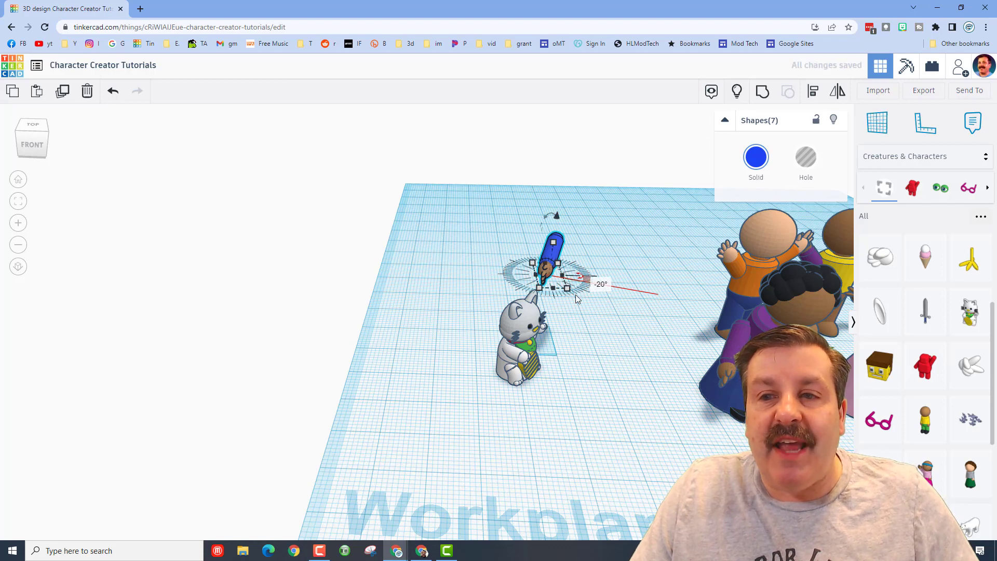
{"action": "right_click_drag", "start_coordinate": [611, 256], "coordinate": [364, 346]}
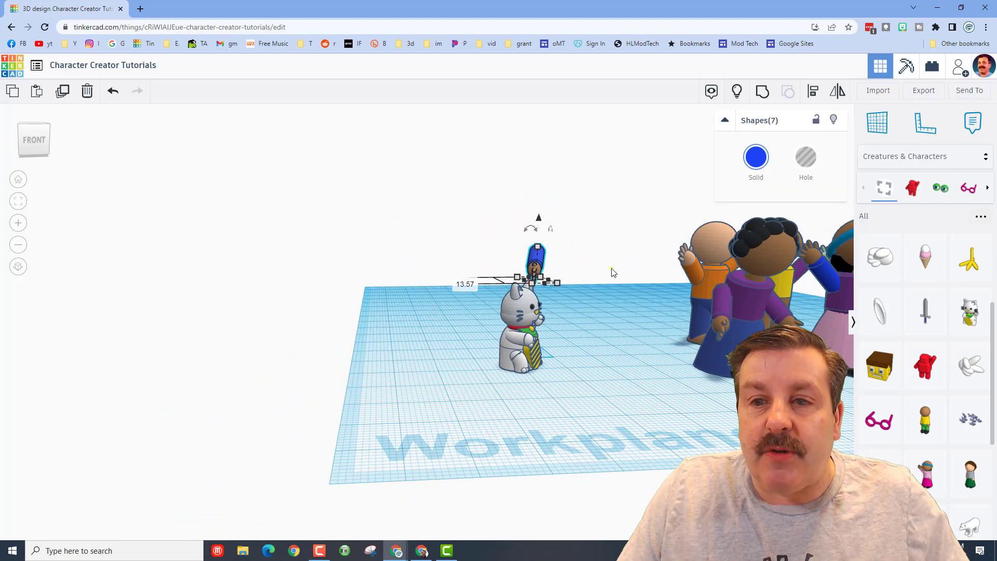
Place a temporary workplane on the flat shoulder end of the blue arm and hide the lucky cat
{"action": "right_click_drag", "start_coordinate": [613, 271], "coordinate": [168, 279]}
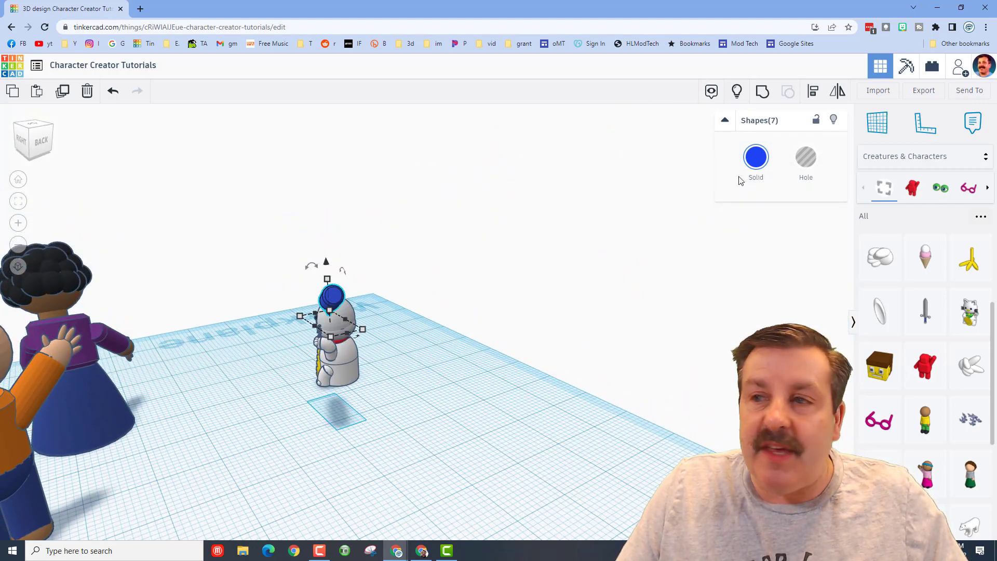
{"action": "key", "text": "w"}
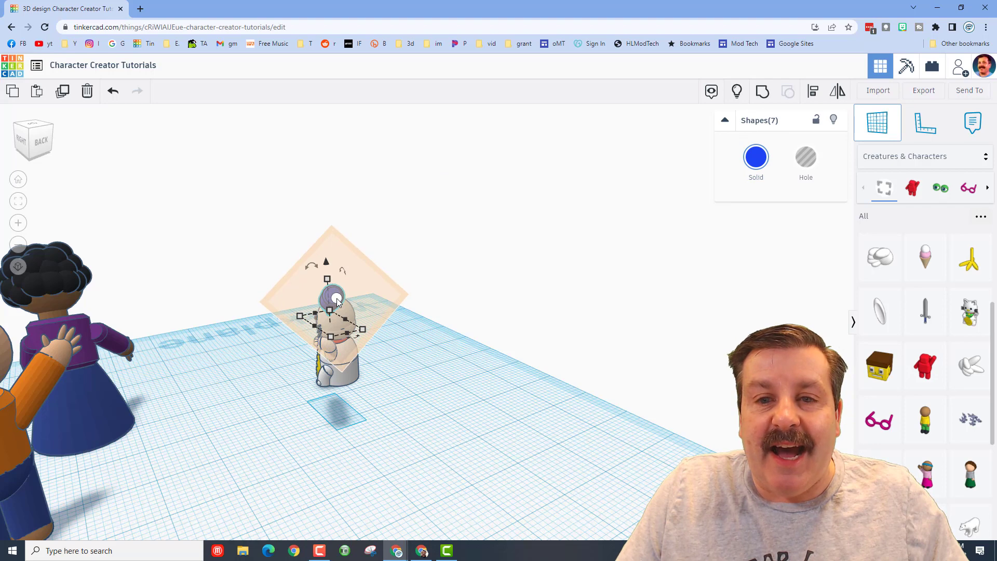
{"action": "left_click", "coordinate": [335, 298]}
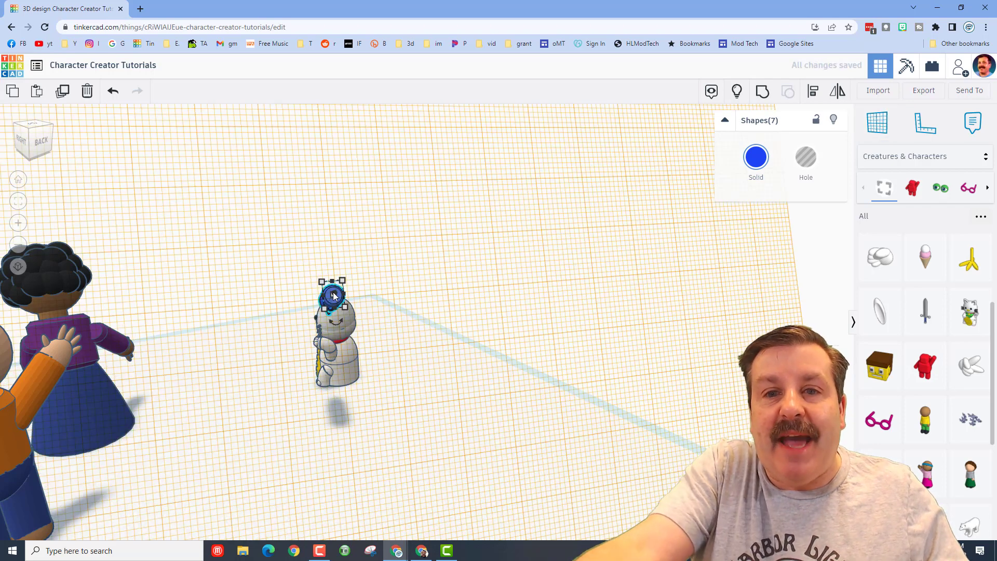
{"action": "left_click", "coordinate": [342, 377]}
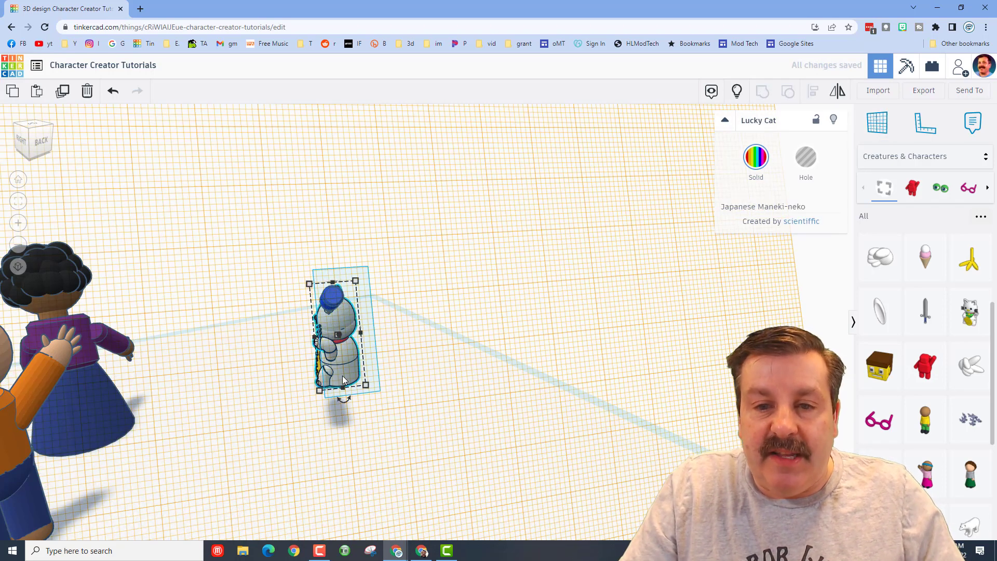
{"action": "left_click", "coordinate": [833, 121]}
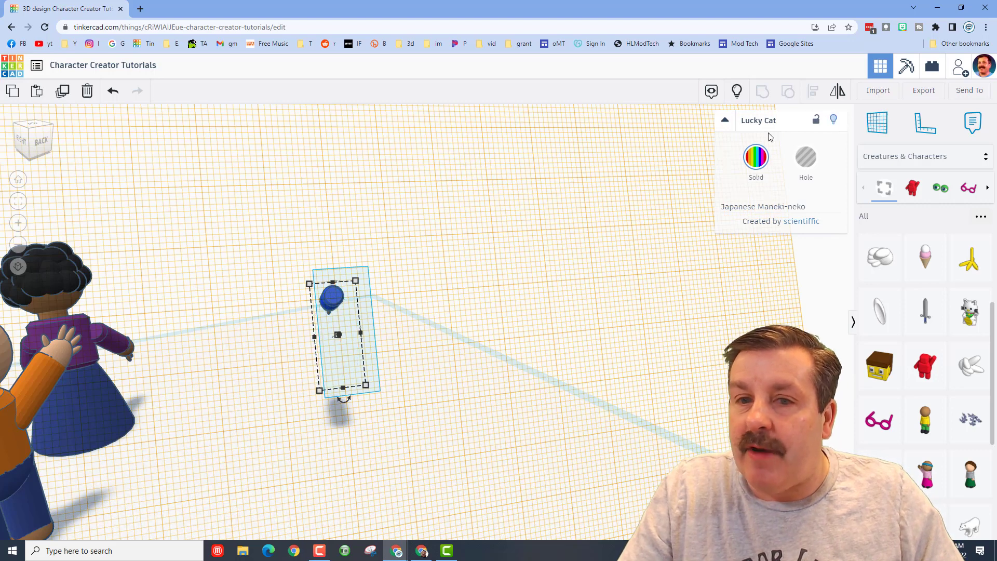
Roll the blue arm and hand about the arm's own length, and show all hidden shapes again
{"action": "left_click_drag", "start_coordinate": [382, 354], "coordinate": [381, 353]}
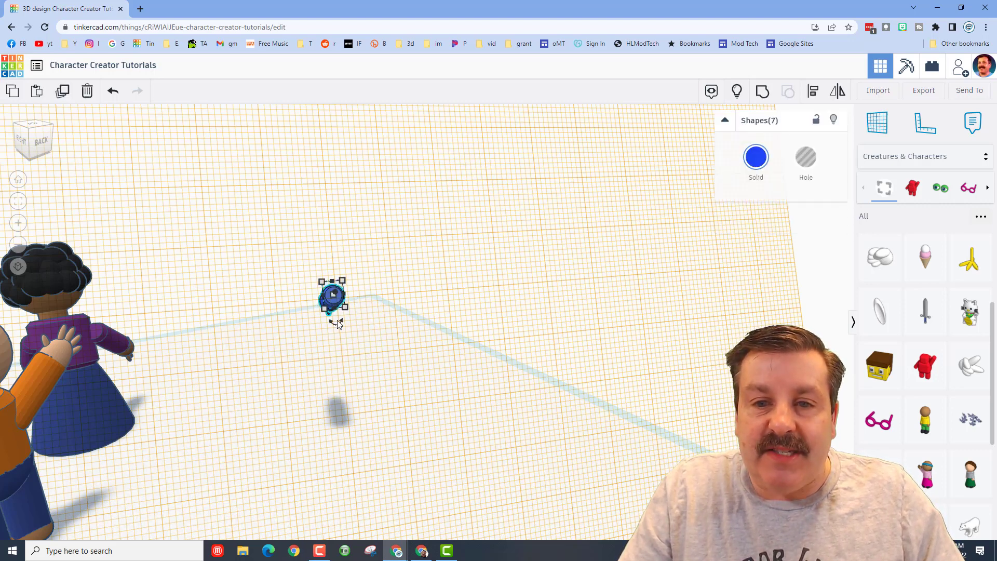
{"action": "left_click_drag", "start_coordinate": [337, 324], "coordinate": [383, 298]}
{"action": "right_click_drag", "start_coordinate": [507, 339], "coordinate": [229, 460]}
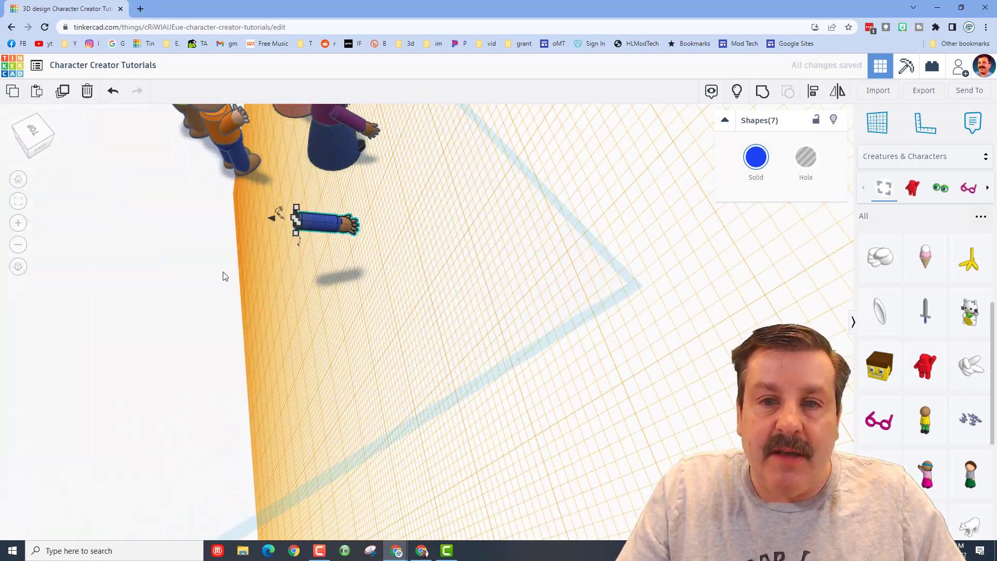
{"action": "right_click_drag", "start_coordinate": [225, 276], "coordinate": [410, 232]}
{"action": "left_click", "coordinate": [732, 92]}
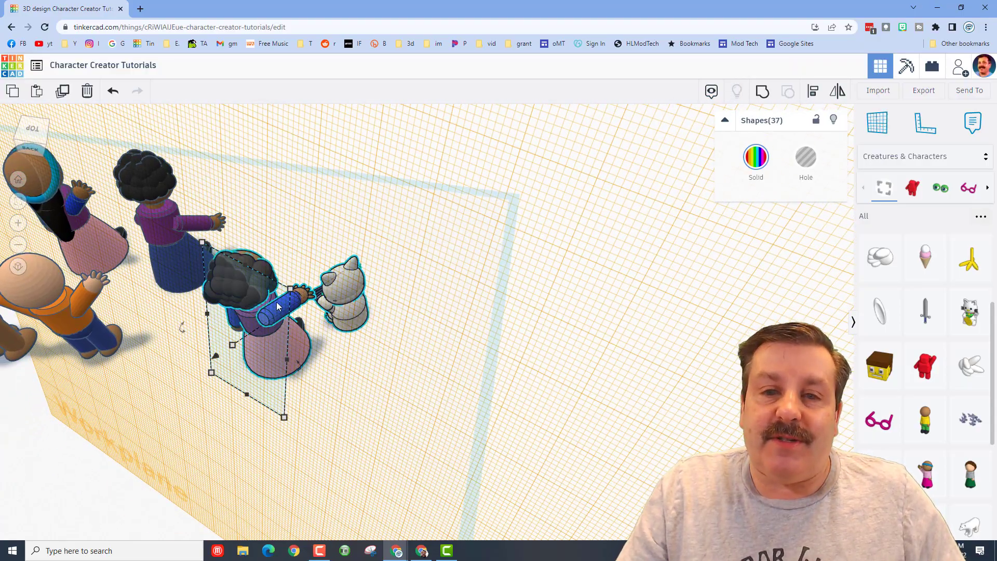
{"action": "right_click_drag", "start_coordinate": [284, 299], "coordinate": [317, 396]}
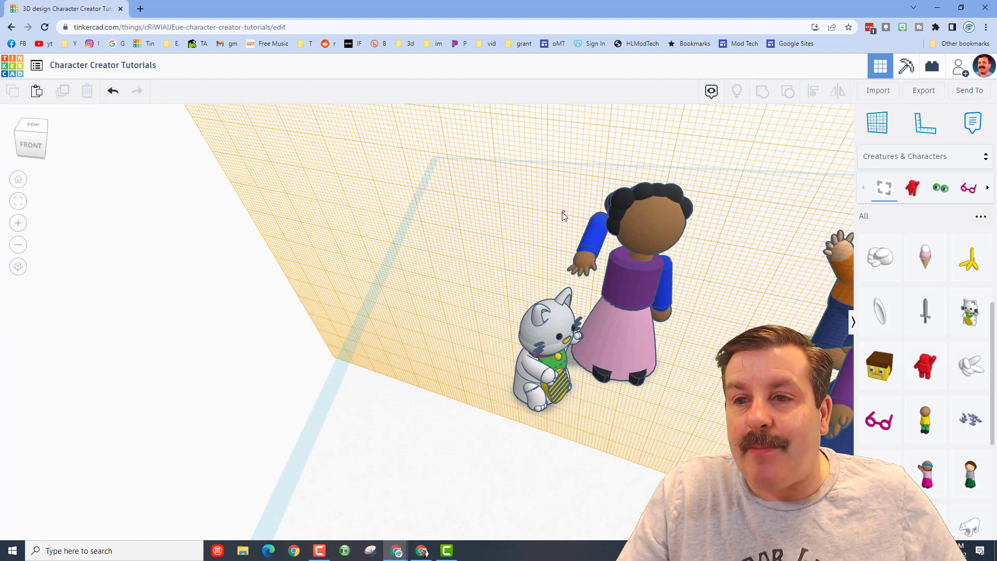
Lower the whole blue arm with its hand to the shoulder height of the curly-haired figure's purple torso
{"action": "left_click_drag", "start_coordinate": [564, 211], "coordinate": [600, 279]}
{"action": "right_click_drag", "start_coordinate": [600, 279], "coordinate": [649, 271]}
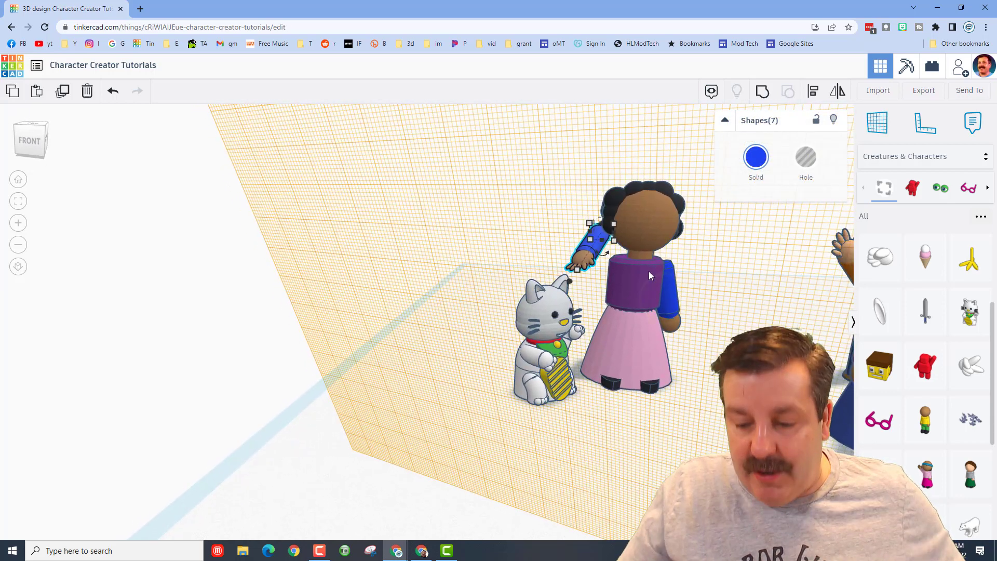
{"action": "key", "text": "Down"}
{"action": "key", "text": "Down"}
{"action": "key", "text": "Down"}
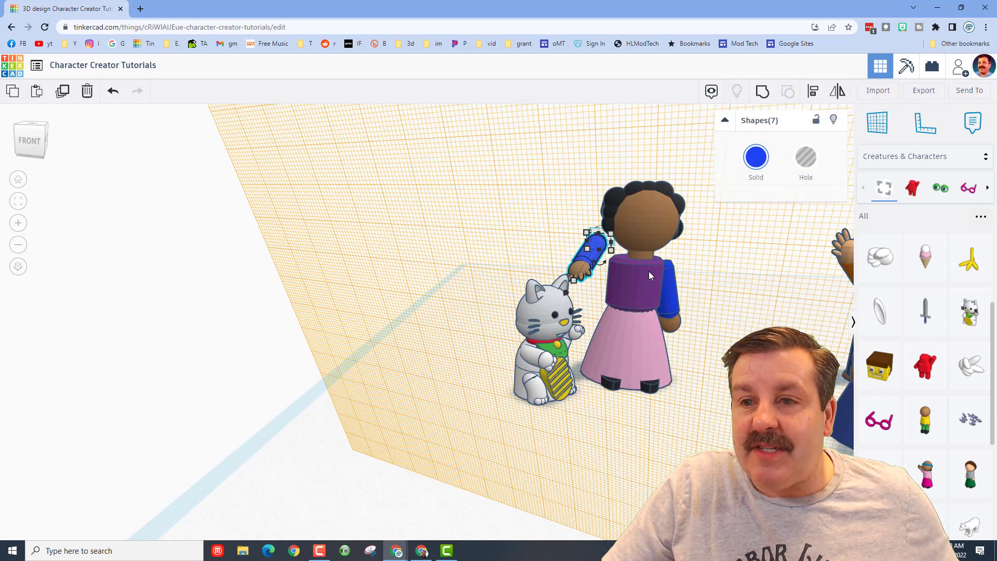
{"action": "key", "text": "ctrl+Down"}
{"action": "key", "text": "ctrl+Down"}
{"action": "key", "text": "ctrl+Down"}
{"action": "key", "text": "ctrl+Down"}
{"action": "key", "text": "ctrl+Down"}
{"action": "key", "text": "ctrl+Down"}
{"action": "key", "text": "ctrl+Down"}
{"action": "key", "text": "ctrl+Down"}
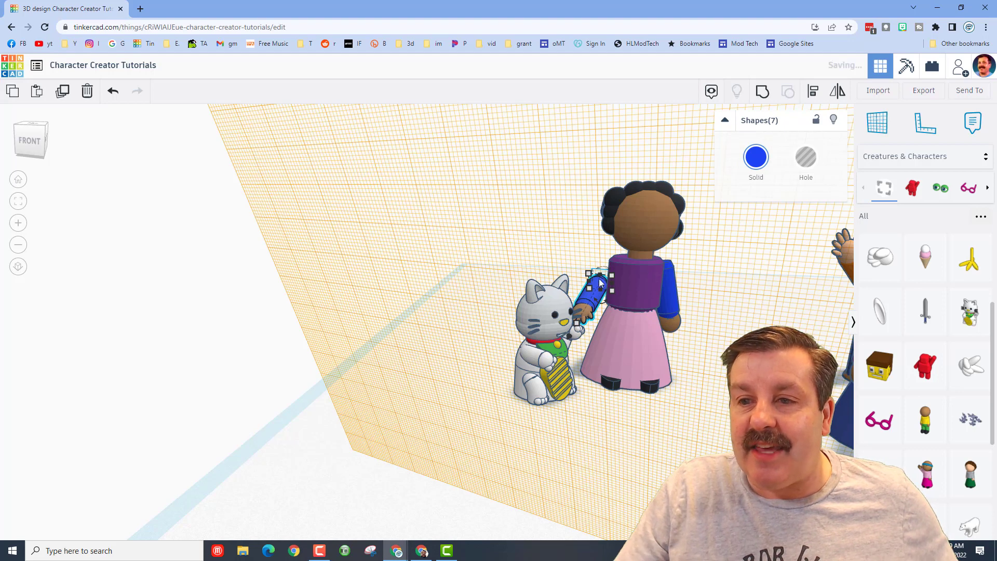
Return the workplane to the base grid and shift the arm forward until its hand reaches the lucky cat's raised paw
{"action": "left_click", "coordinate": [878, 122]}
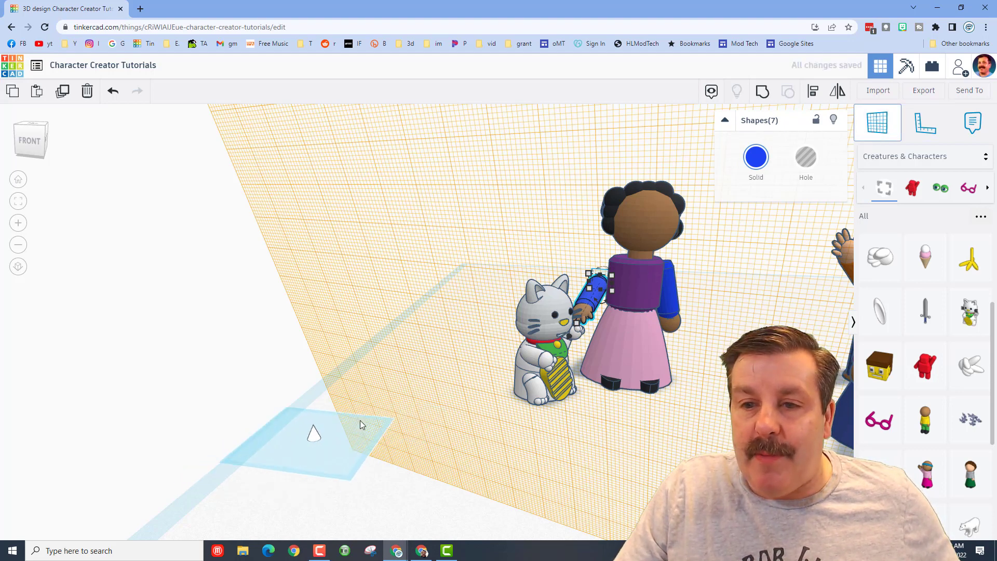
{"action": "left_click", "coordinate": [362, 420]}
{"action": "right_click_drag", "start_coordinate": [415, 434], "coordinate": [268, 447]}
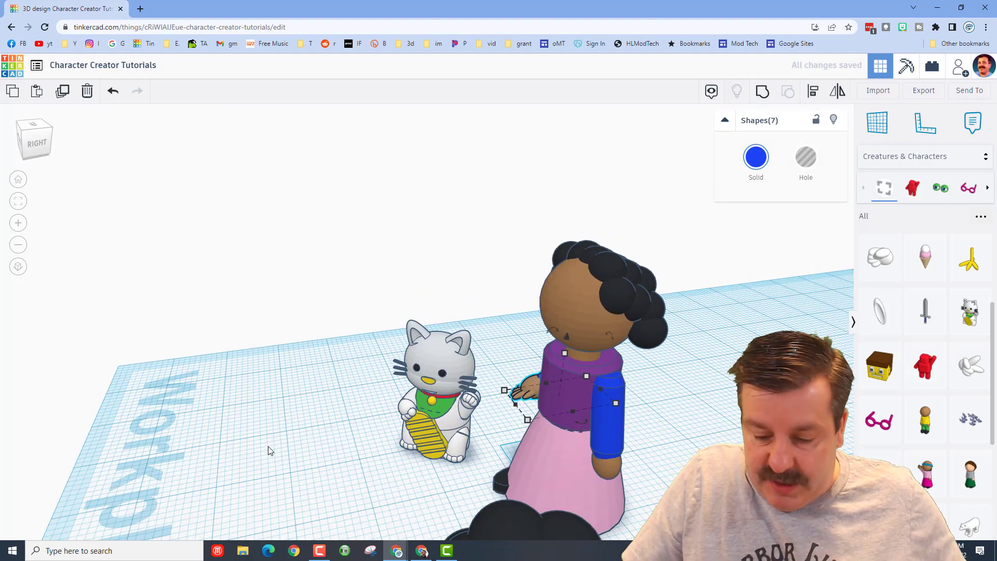
{"action": "key", "text": "Left"}
{"action": "key", "text": "Left"}
{"action": "key", "text": "Left"}
{"action": "key", "text": "Left"}
{"action": "key", "text": "Left"}
{"action": "key", "text": "Left"}
{"action": "key", "text": "Left"}
{"action": "key", "text": "Left"}
{"action": "key", "text": "Left"}
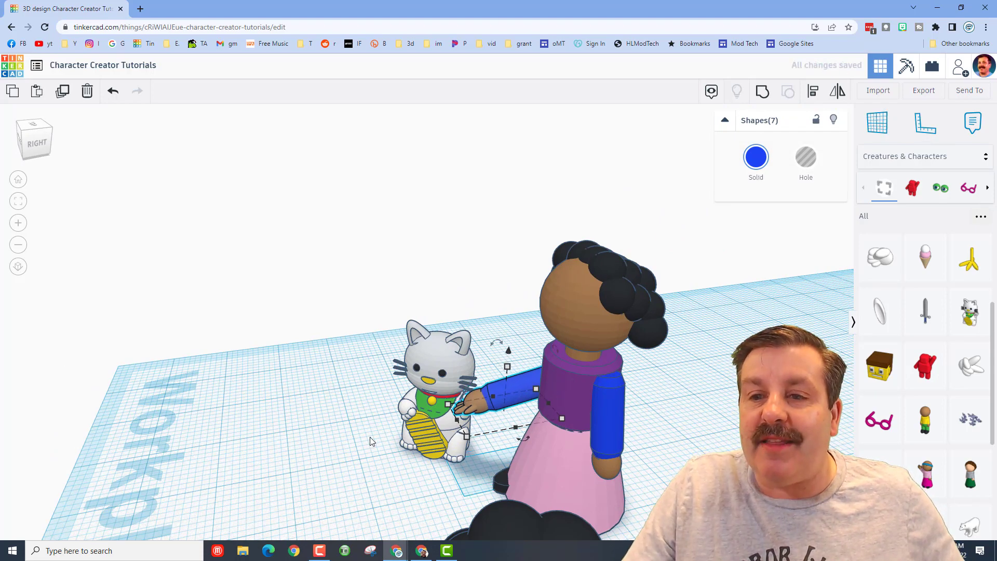
Hide the curly-haired figure's skirt, shoes and reaching arm, keeping the head, torso and other arm in view
{"action": "right_click_drag", "start_coordinate": [359, 418], "coordinate": [420, 419]}
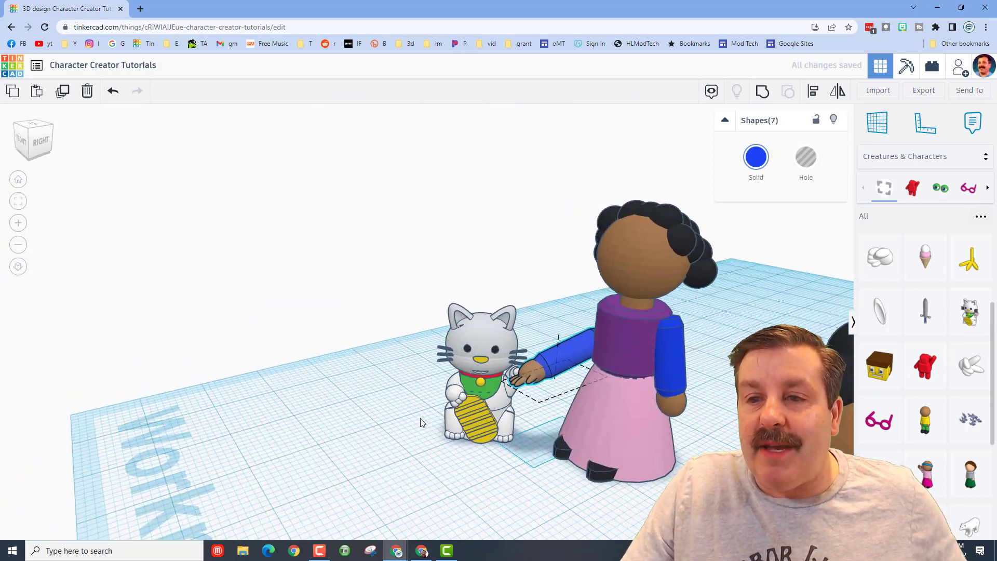
{"action": "right_click_drag", "start_coordinate": [579, 382], "coordinate": [672, 352]}
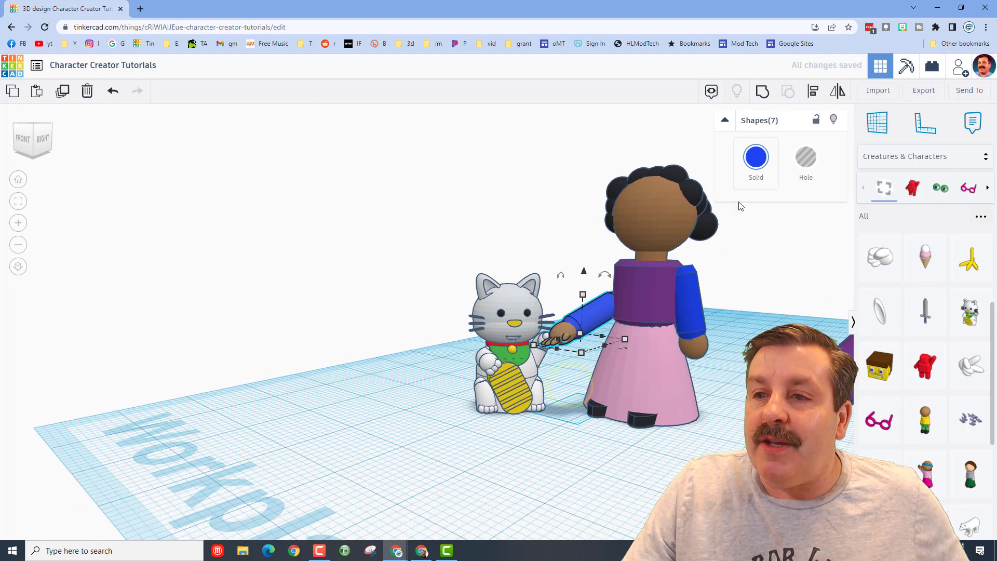
{"action": "left_click_drag", "start_coordinate": [586, 453], "coordinate": [585, 455]}
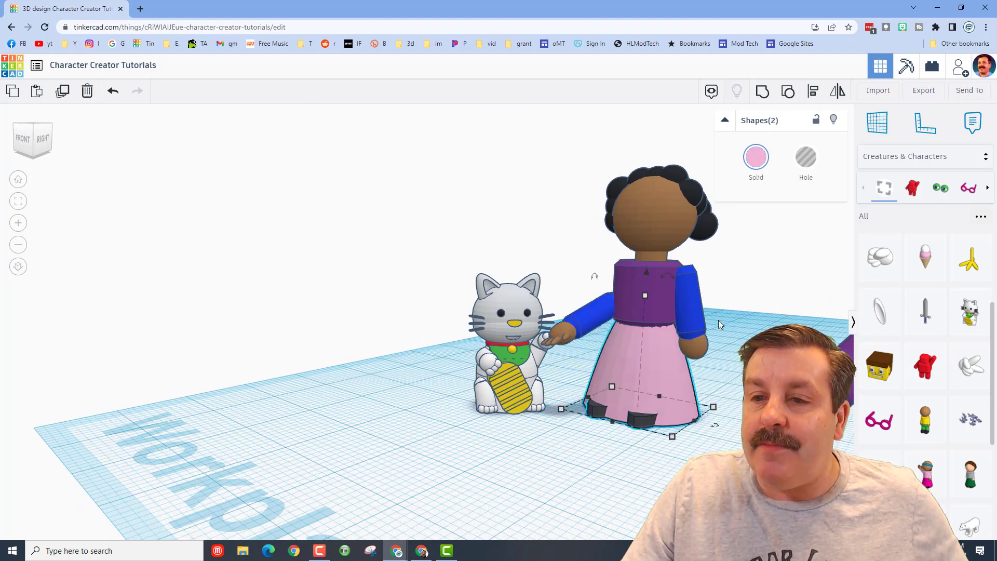
{"action": "left_click", "coordinate": [835, 120]}
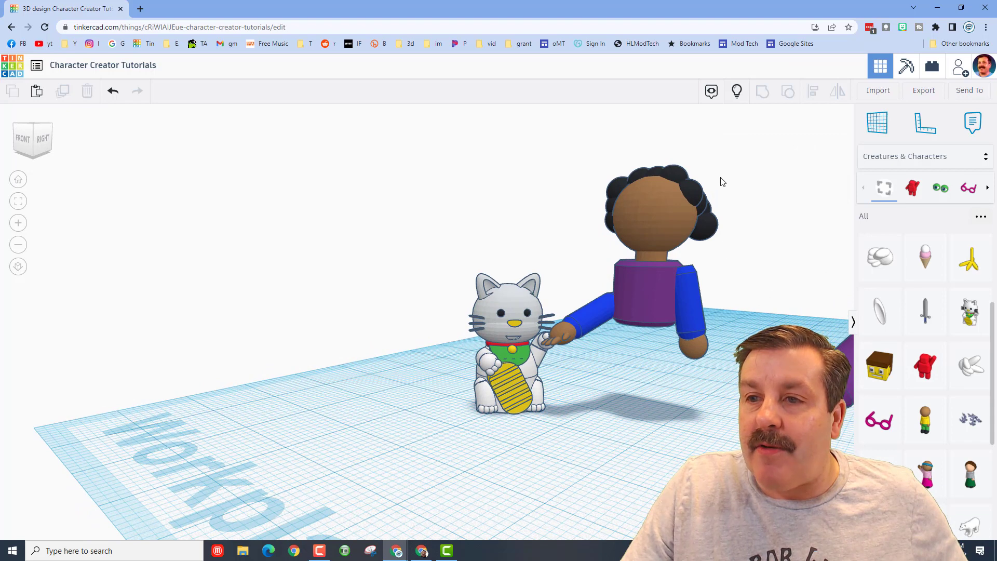
{"action": "mouse_move", "coordinate": [625, 375]}
{"action": "left_mouse_down"}
{"action": "mouse_move", "coordinate": [616, 377]}
{"action": "mouse_move", "coordinate": [624, 378]}
{"action": "left_mouse_up"}
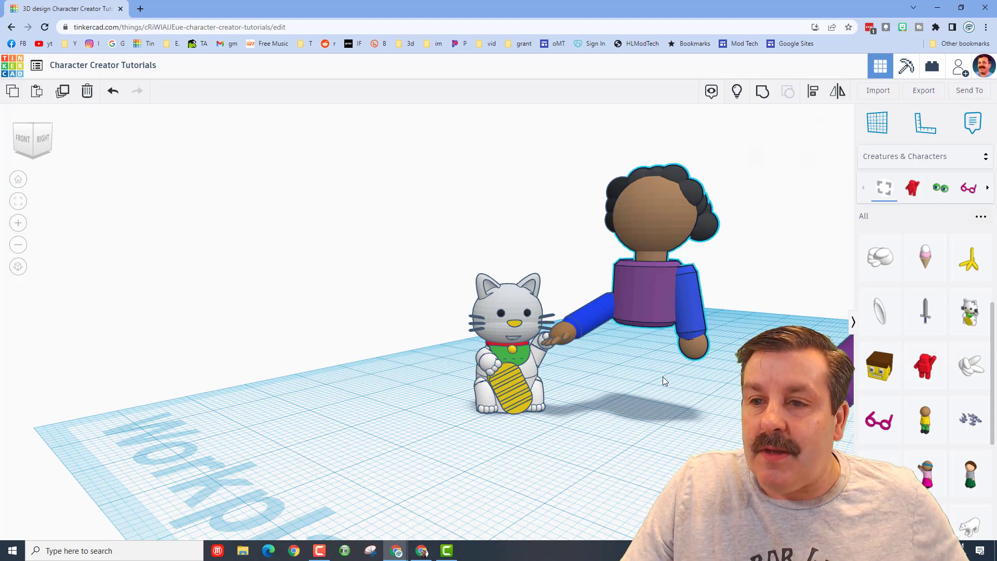
{"action": "left_click", "coordinate": [608, 430]}
{"action": "left_click_drag", "start_coordinate": [565, 408], "coordinate": [569, 408]}
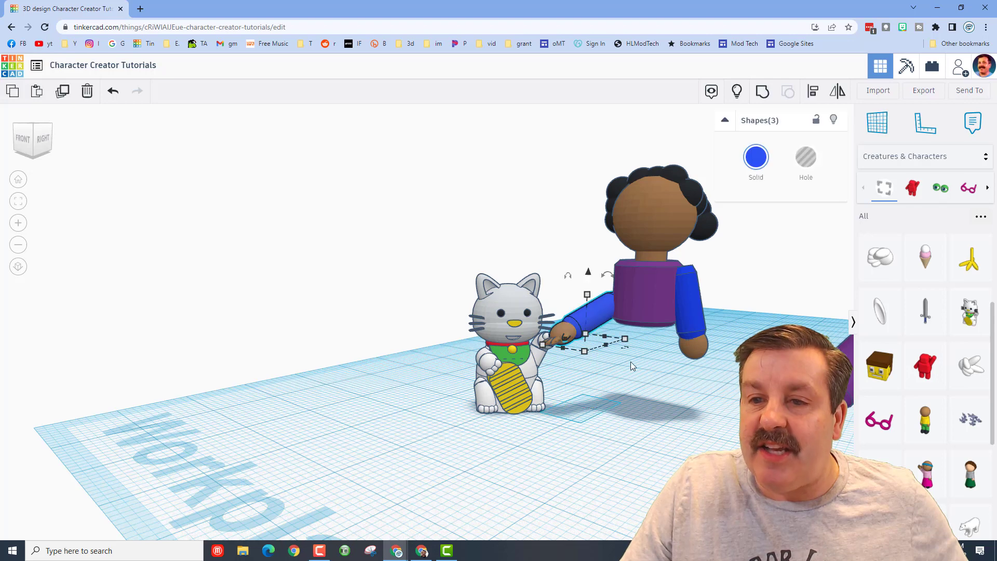
{"action": "left_click", "coordinate": [834, 120]}
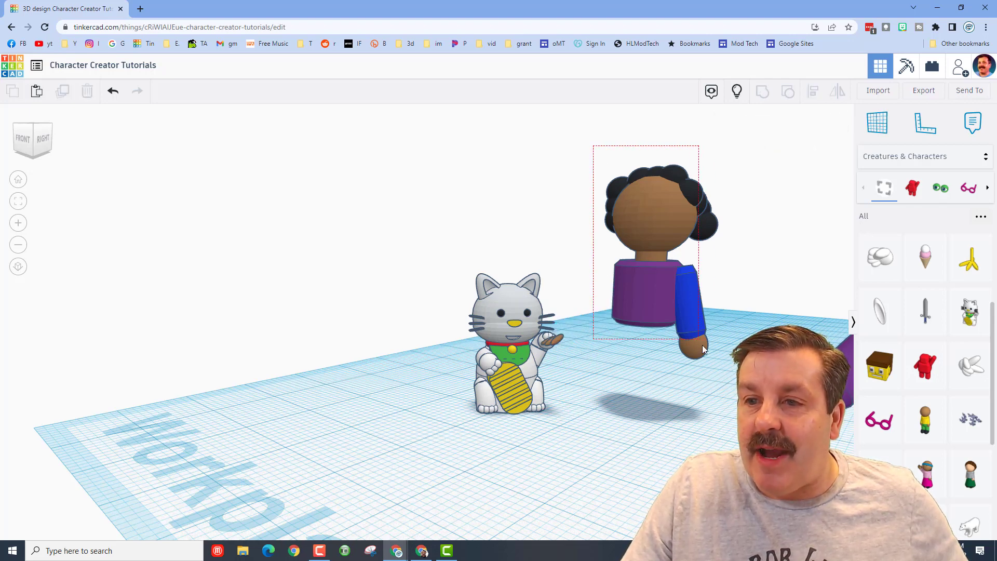
Tilt the curly-haired figure's head, torso and side arm forward toward the lucky cat, and show all hidden shapes again
{"action": "left_click_drag", "start_coordinate": [728, 402], "coordinate": [729, 399]}
{"action": "key", "text": "f"}
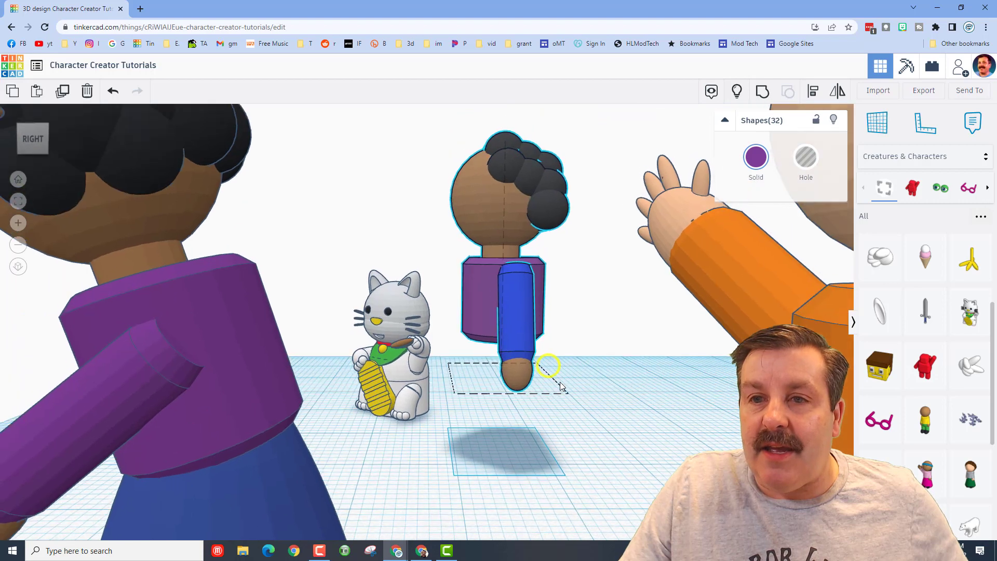
{"action": "mouse_move", "coordinate": [488, 171]}
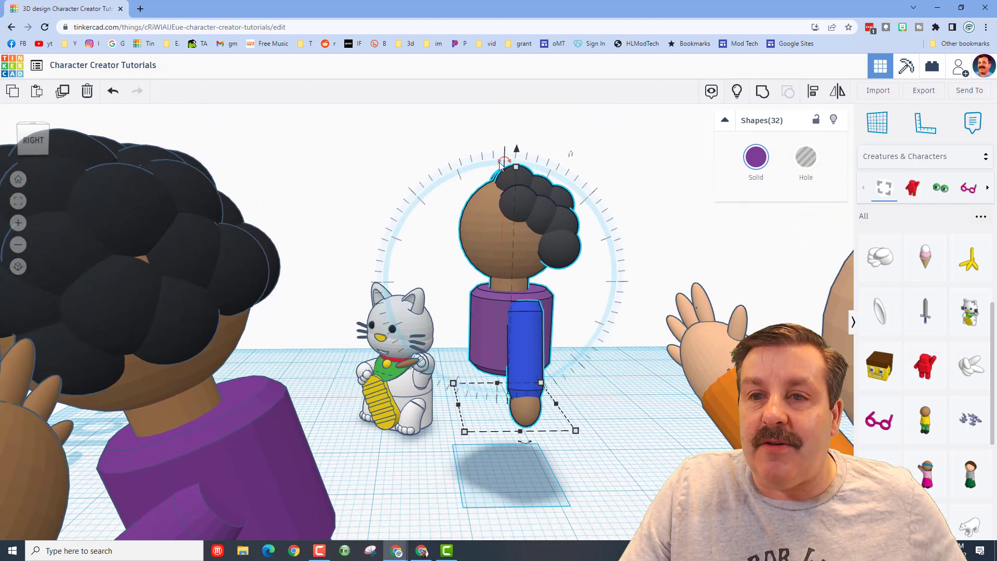
{"action": "left_click_drag", "start_coordinate": [488, 172], "coordinate": [409, 107]}
{"action": "left_click", "coordinate": [741, 94]}
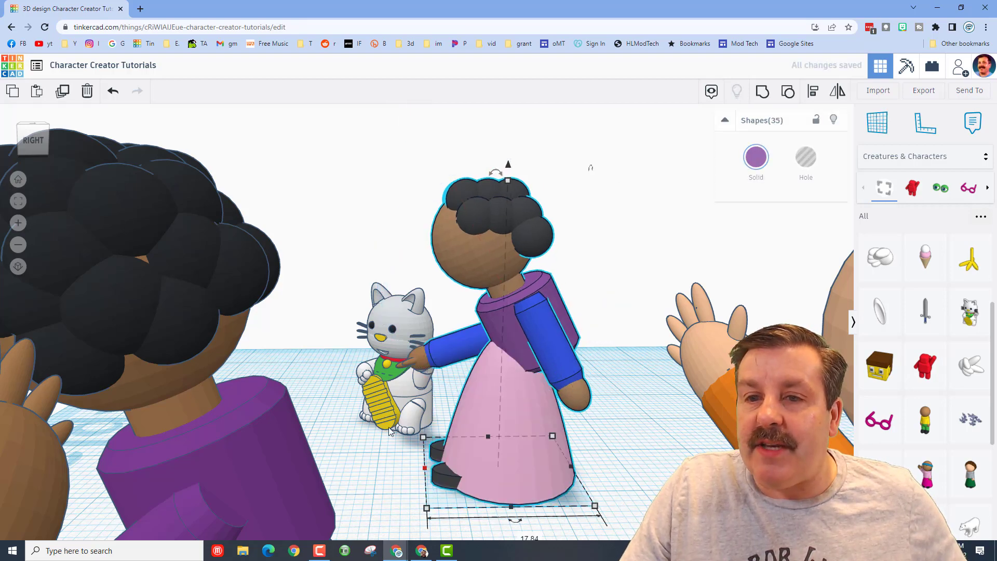
{"action": "right_click_drag", "start_coordinate": [345, 432], "coordinate": [536, 430]}
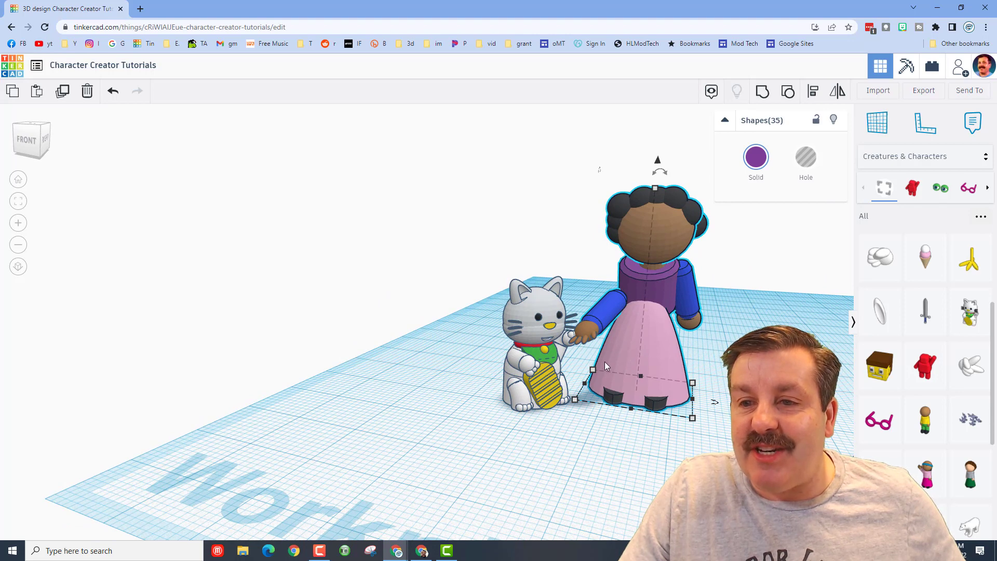
{"action": "left_click", "coordinate": [575, 400]}
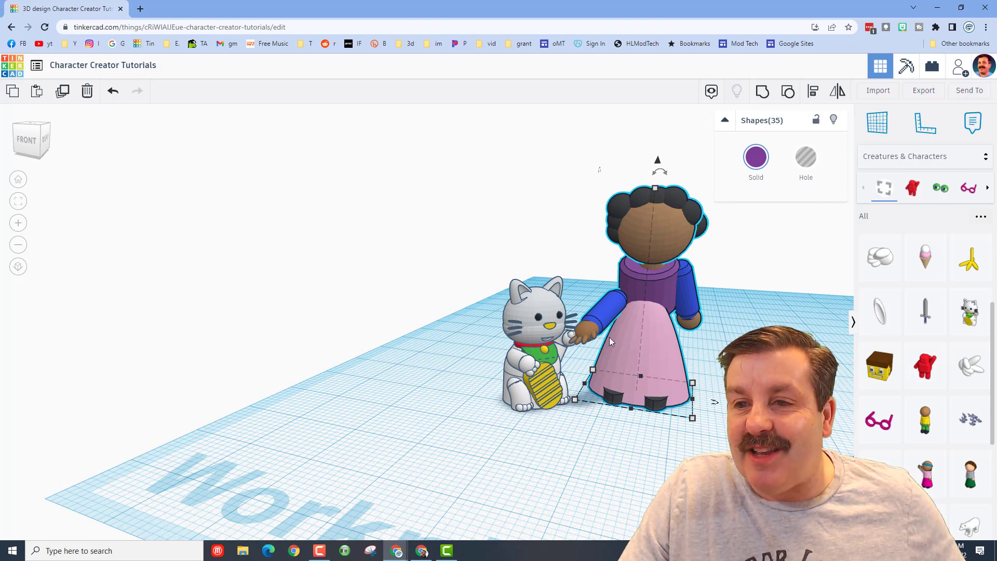
{"action": "left_click", "coordinate": [732, 462]}
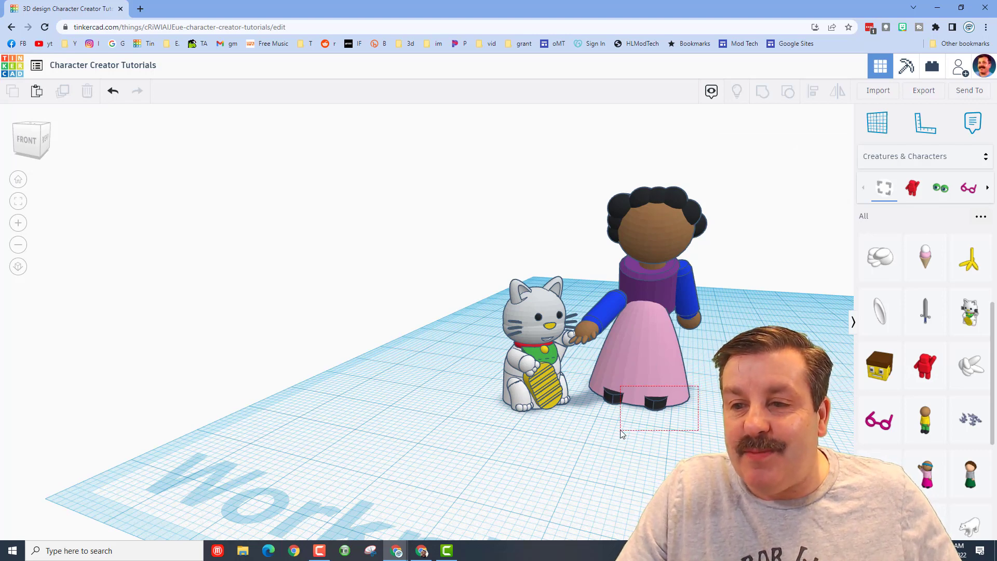
Nudge the curly-haired figure's pink skirt and shoes backward beneath her leaning torso
{"action": "left_click_drag", "start_coordinate": [622, 433], "coordinate": [613, 428]}
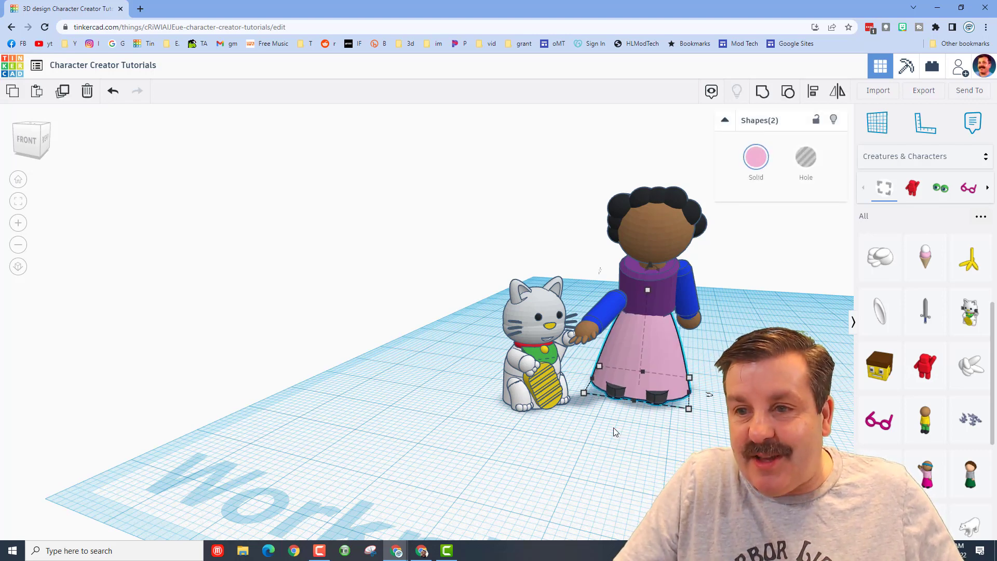
{"action": "key", "text": "Up"}
{"action": "key", "text": "Right"}
{"action": "key", "text": "Right"}
{"action": "key", "text": "Left"}
{"action": "key", "text": "Left"}
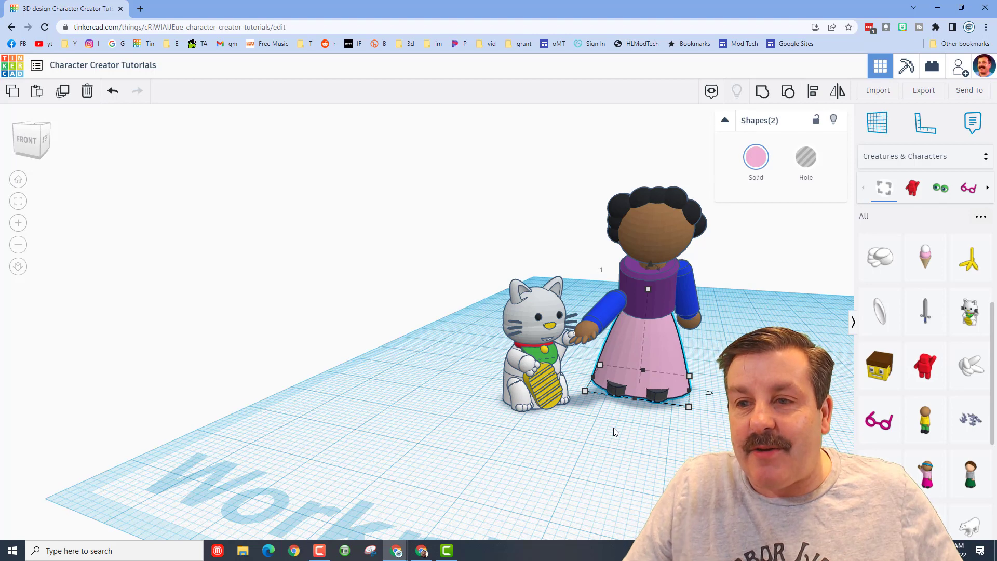
Hide the lucky cat so the figure's reaching arm is unobstructed
{"action": "right_click_drag", "start_coordinate": [600, 425], "coordinate": [533, 348]}
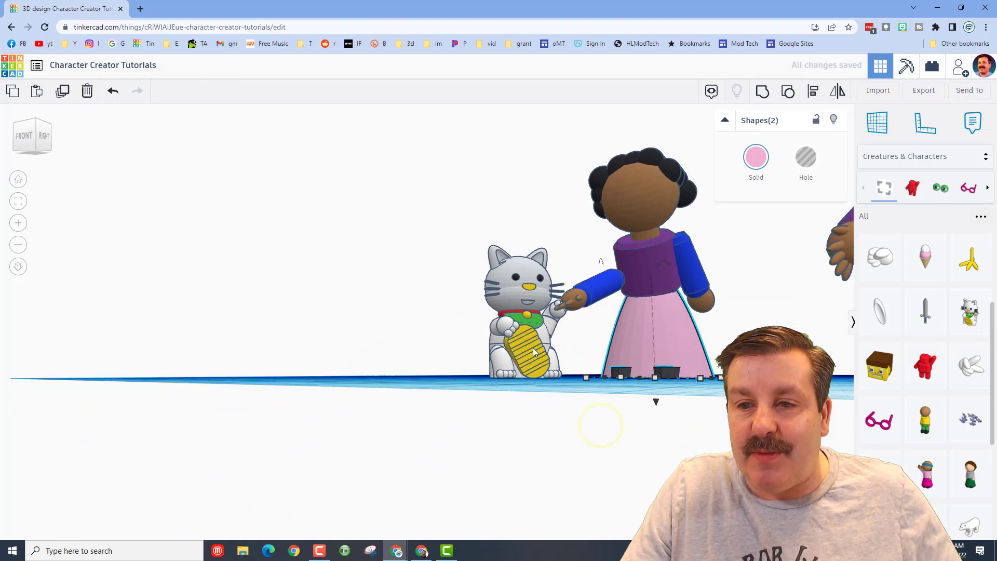
{"action": "left_click", "coordinate": [534, 348]}
{"action": "left_click", "coordinate": [833, 121]}
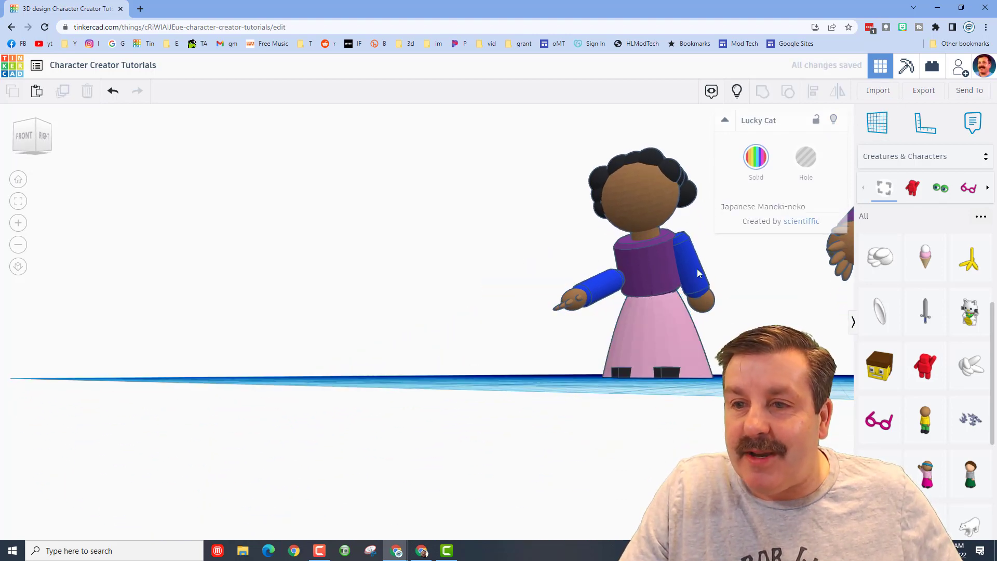
Raise the whole reaching blue arm with its hand toward the shoulder of the leaning torso
{"action": "right_click_drag", "start_coordinate": [697, 269], "coordinate": [608, 323]}
{"action": "scroll", "coordinate": [459, 298], "scroll_direction": "up", "scroll_amount": 3}
{"action": "scroll", "coordinate": [455, 314], "scroll_direction": "down", "scroll_amount": 3}
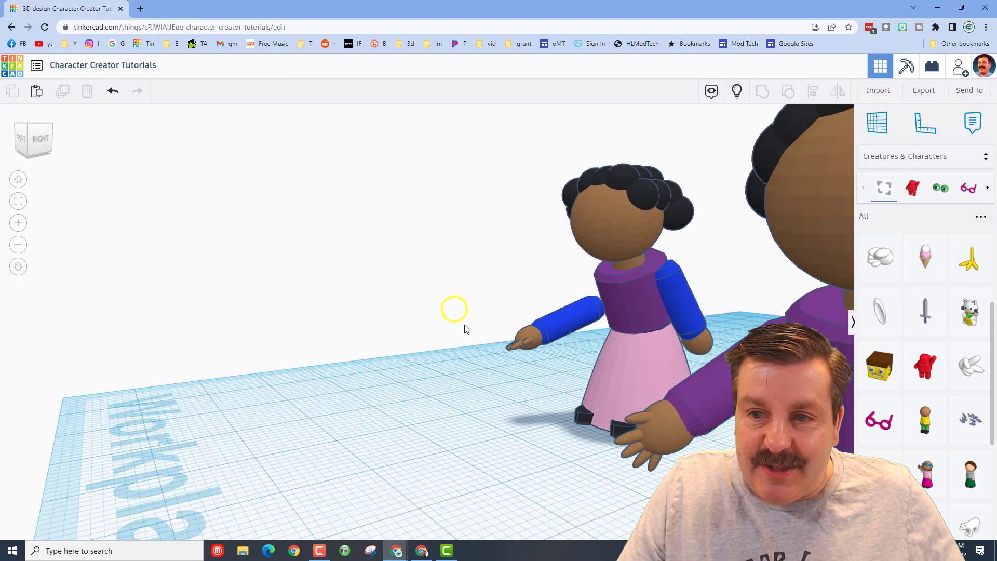
{"action": "left_click_drag", "start_coordinate": [466, 318], "coordinate": [579, 363]}
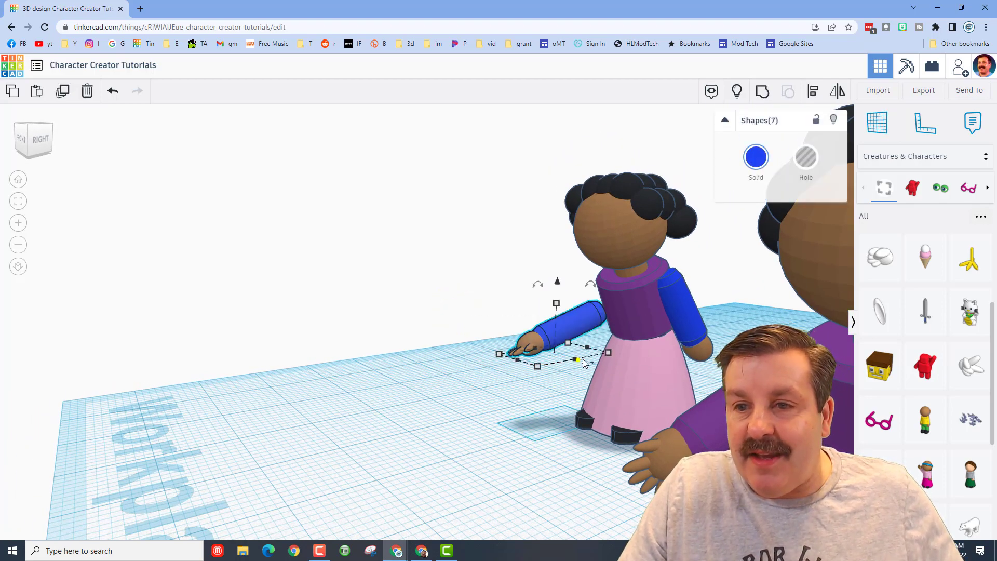
{"action": "right_click_drag", "start_coordinate": [578, 363], "coordinate": [656, 345]}
{"action": "key", "text": "ctrl+Up"}
{"action": "key", "text": "ctrl+Up"}
{"action": "key", "text": "ctrl+Up"}
{"action": "key", "text": "ctrl+Up"}
{"action": "key", "text": "ctrl+Up"}
{"action": "key", "text": "ctrl+Up"}
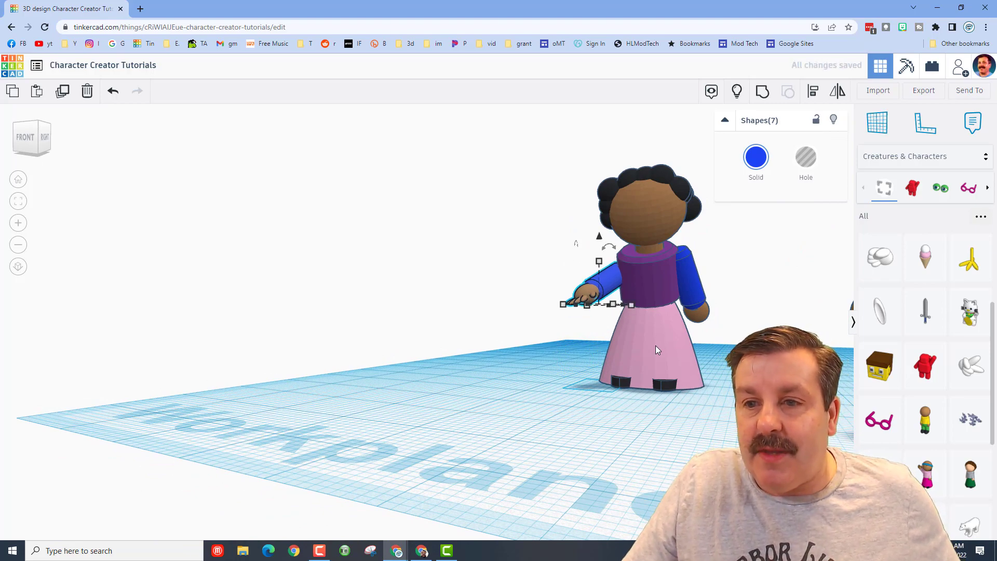
Rotate the reaching arm so its hand points further downward, and show the hidden lucky cat again
{"action": "right_click_drag", "start_coordinate": [507, 392], "coordinate": [306, 196]}
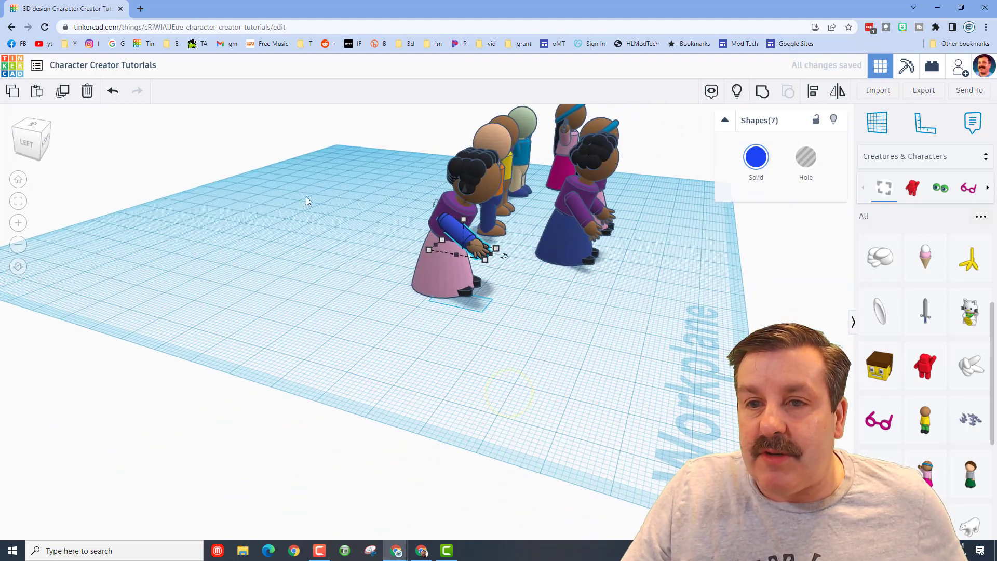
{"action": "right_click_drag", "start_coordinate": [467, 249], "coordinate": [520, 307]}
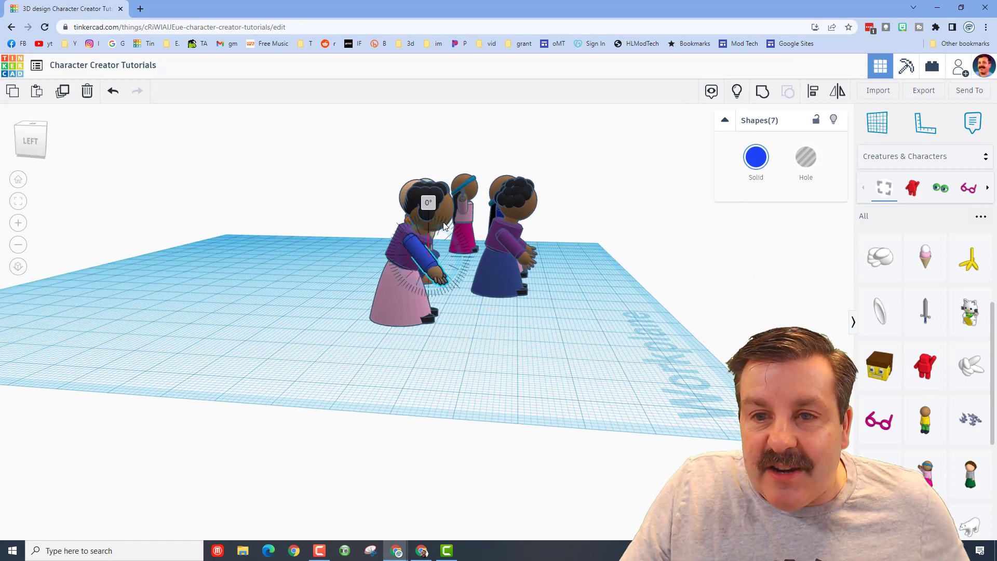
{"action": "right_click_drag", "start_coordinate": [426, 318], "coordinate": [123, 304]}
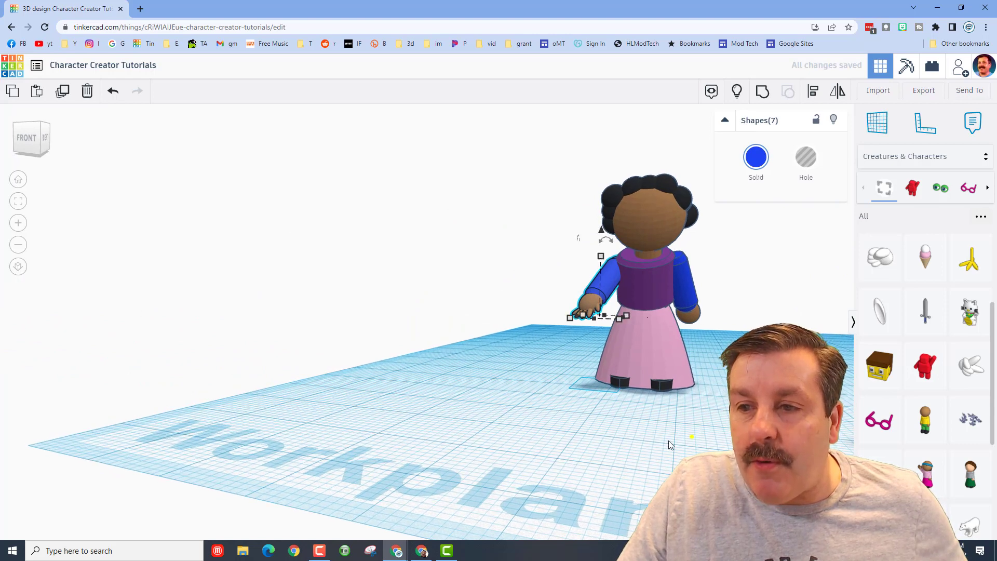
{"action": "right_click_drag", "start_coordinate": [669, 442], "coordinate": [637, 450]}
{"action": "left_click", "coordinate": [737, 93]}
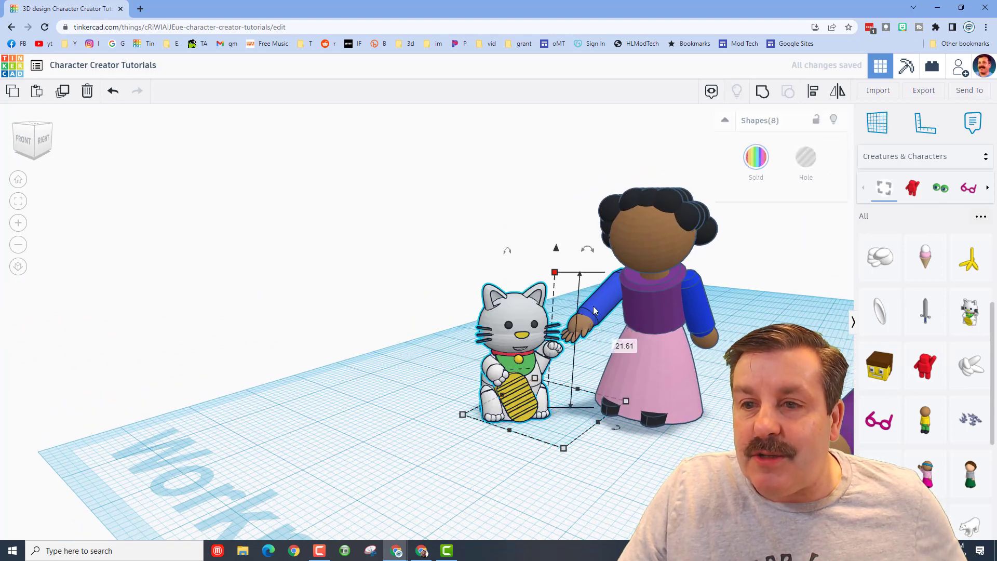
Move only the lucky cat, without the arm, about 4.7 mm so its raised paw meets the figure's hand
{"action": "left_click_drag", "start_coordinate": [523, 389], "coordinate": [560, 383]}
{"action": "key", "text": "ctrl+z"}
{"action": "left_click", "coordinate": [568, 423]}
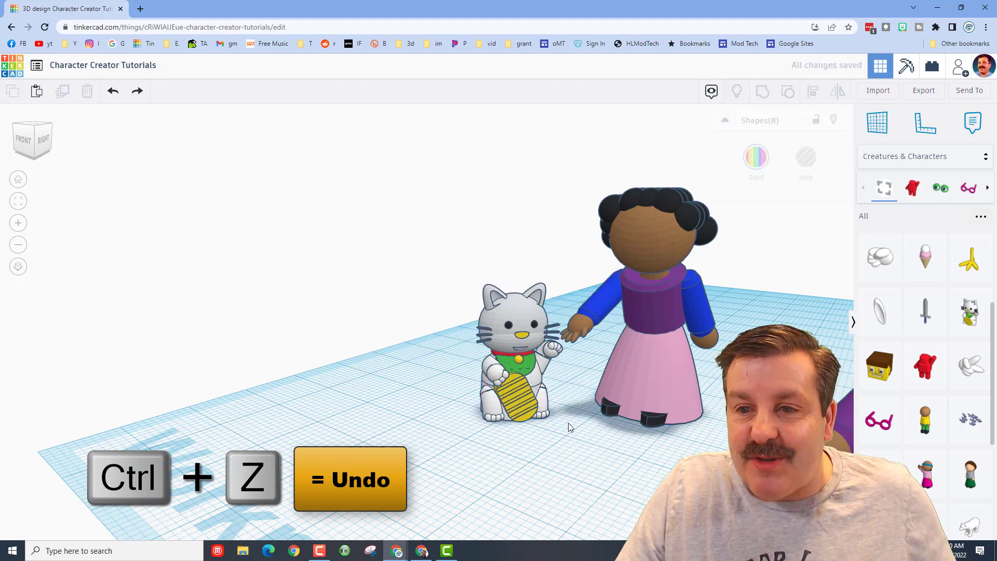
{"action": "left_click_drag", "start_coordinate": [494, 345], "coordinate": [524, 364]}
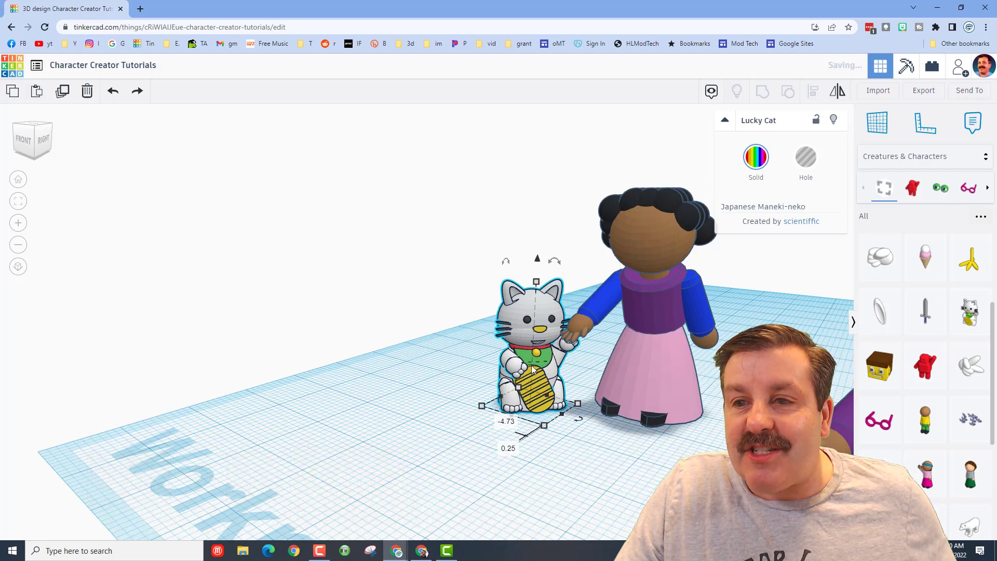
{"action": "mouse_move", "coordinate": [606, 438]}
{"action": "right_mouse_down"}
{"action": "mouse_move", "coordinate": [536, 439]}
{"action": "mouse_move", "coordinate": [621, 431]}
{"action": "right_mouse_up"}
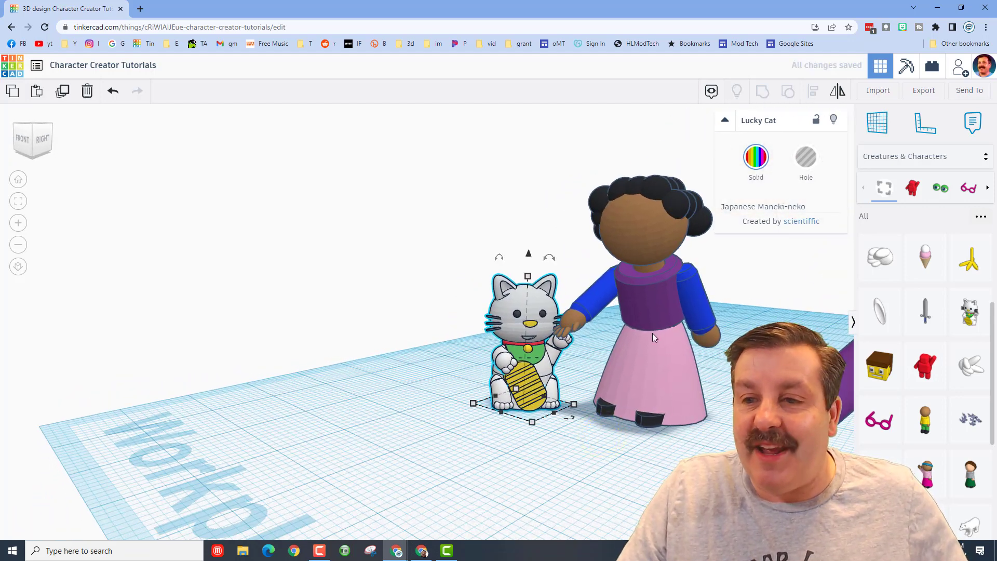
Recolor the curly-haired figure's pink skirt with the medium green preset
{"action": "left_click", "coordinate": [653, 357]}
{"action": "left_click", "coordinate": [756, 157]}
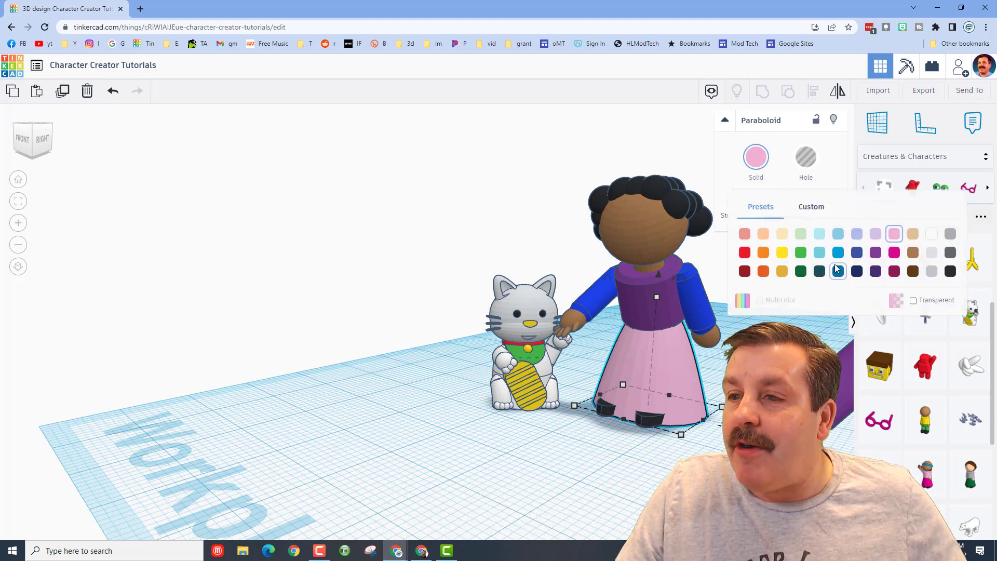
{"action": "left_click", "coordinate": [801, 252]}
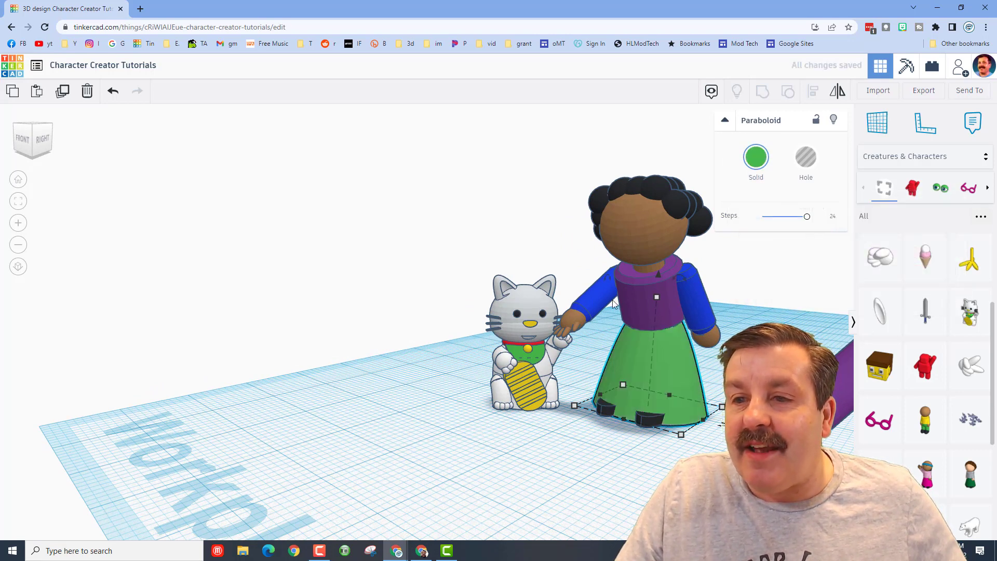
Recolor the curly-haired figure's torso and both sleeves together with the magenta preset
{"action": "left_click", "coordinate": [612, 305]}
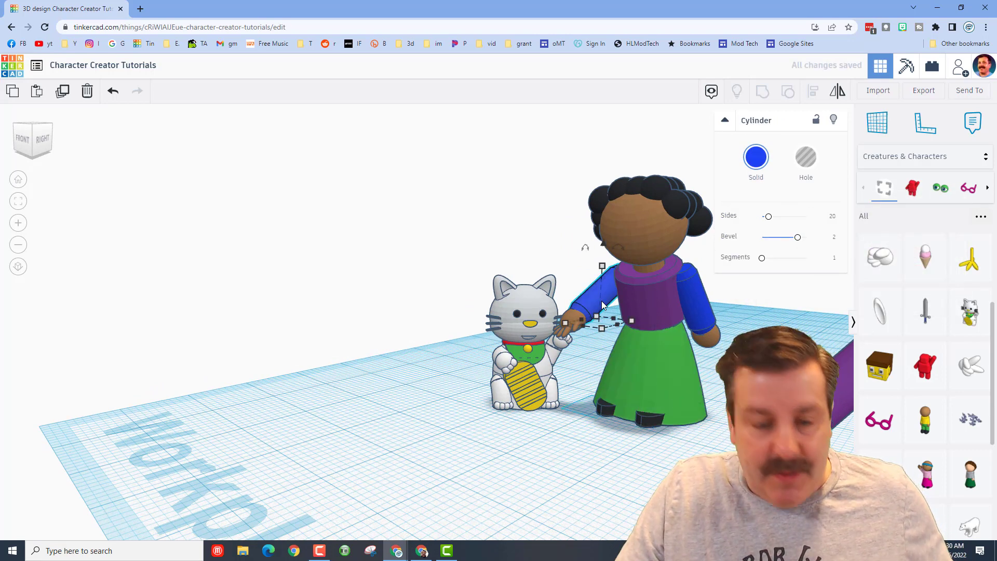
{"action": "left_click", "coordinate": [647, 294], "text": "shift"}
{"action": "left_click", "coordinate": [703, 307], "text": "shift"}
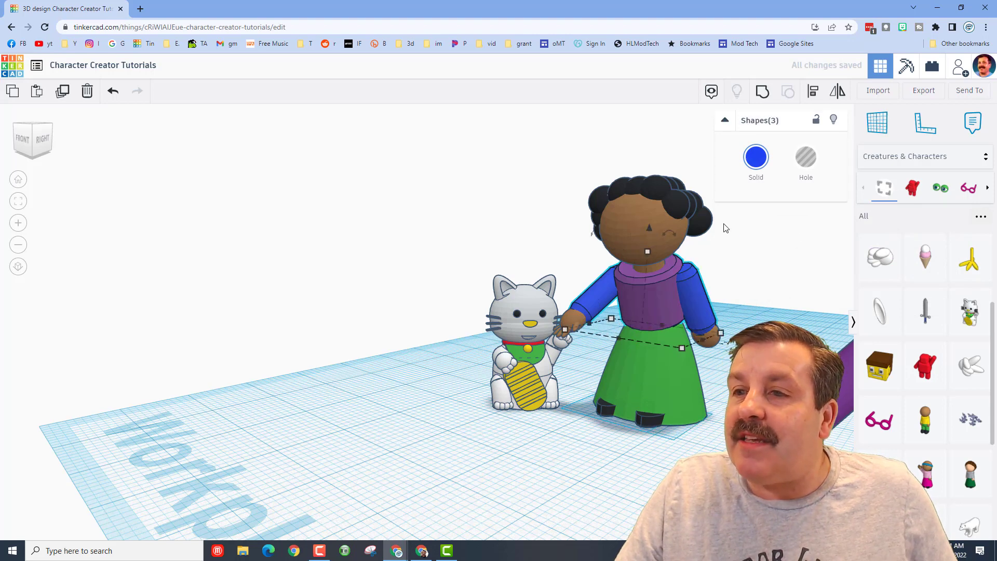
{"action": "left_click", "coordinate": [756, 157]}
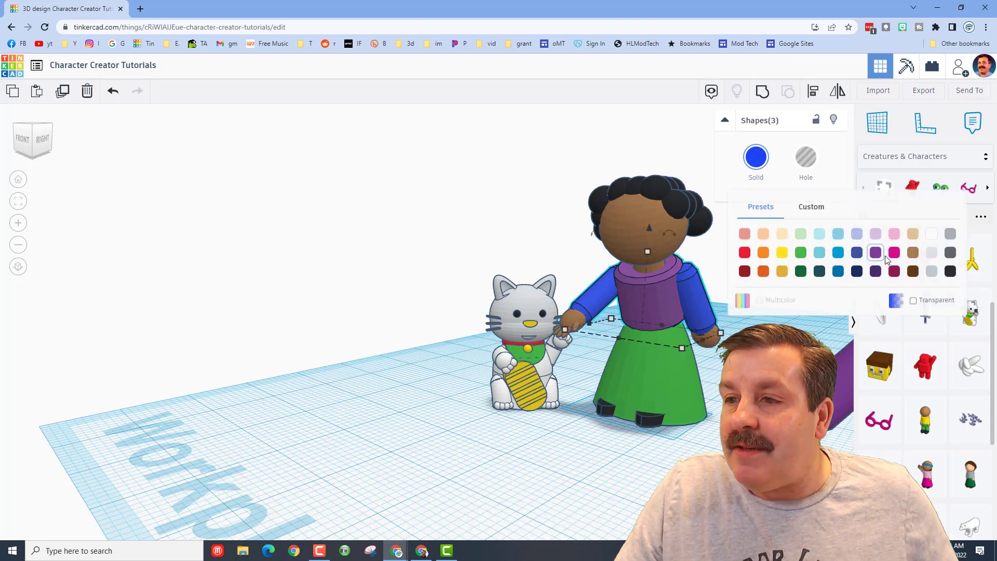
{"action": "right_click_drag", "start_coordinate": [685, 360], "coordinate": [721, 354]}
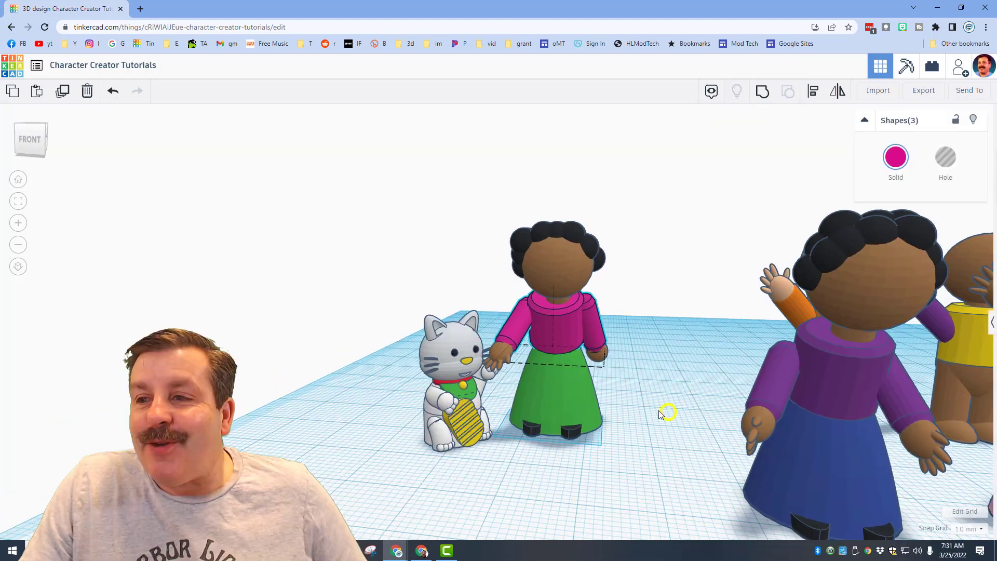
{"action": "right_click_drag", "start_coordinate": [660, 414], "coordinate": [665, 411]}
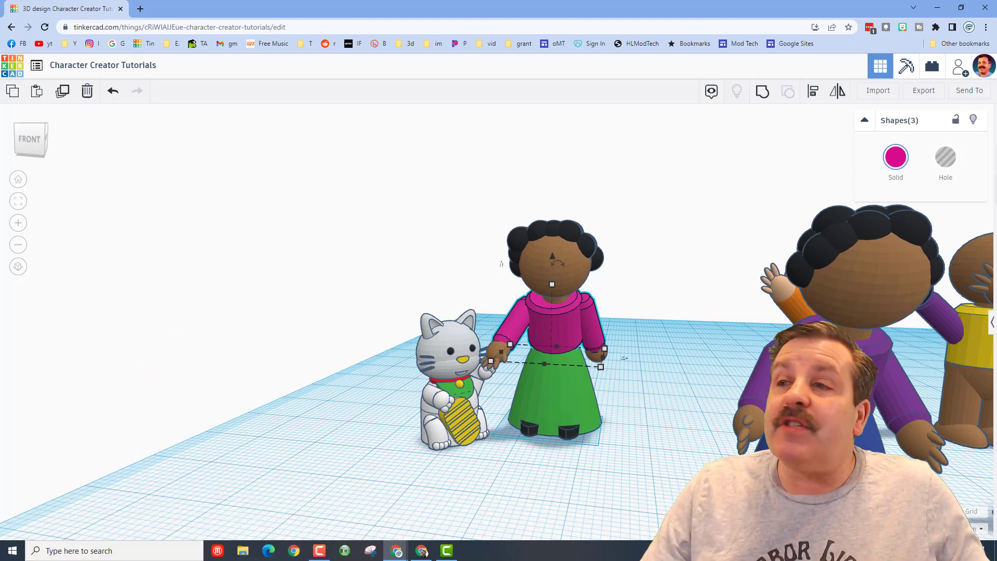
Generate a new collaboration link for the design, copy it, and close the Collaborate dialog
{"action": "left_click", "coordinate": [964, 76]}
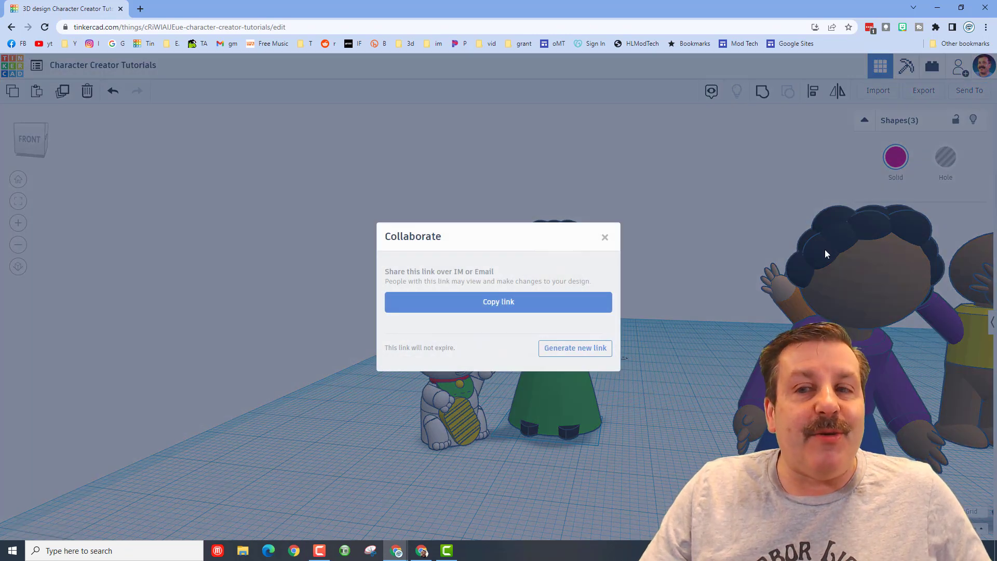
{"action": "left_click", "coordinate": [569, 351]}
{"action": "left_click", "coordinate": [512, 302]}
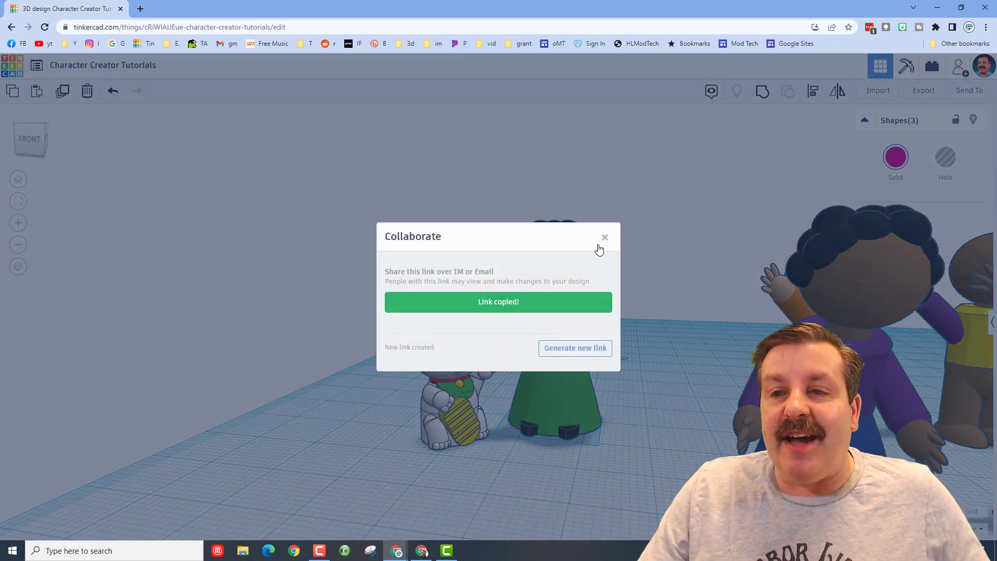
{"action": "left_click", "coordinate": [605, 237]}
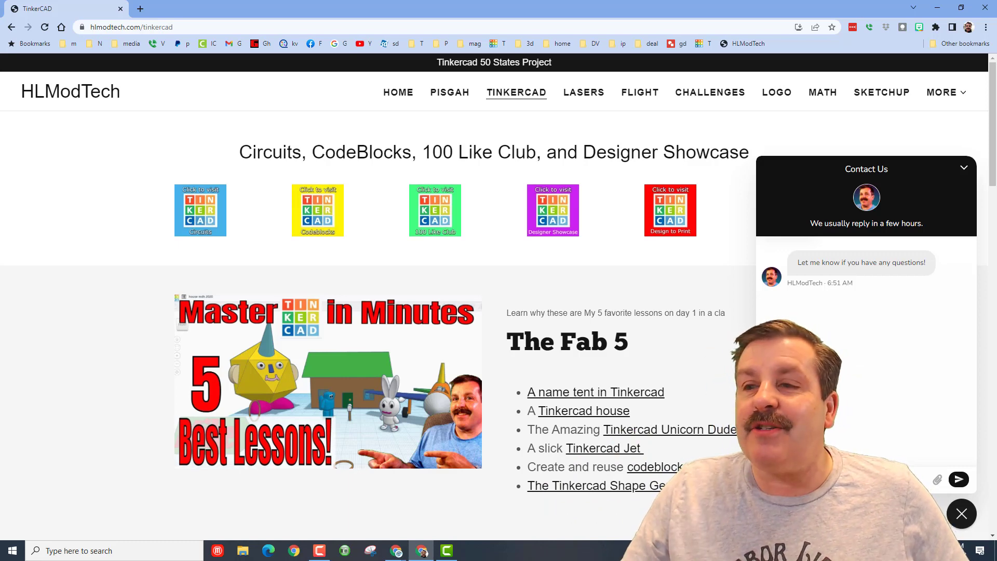
Close the contact chat on the HLModTech page and switch back to the Tinkercad design
{"action": "left_click", "coordinate": [961, 512]}
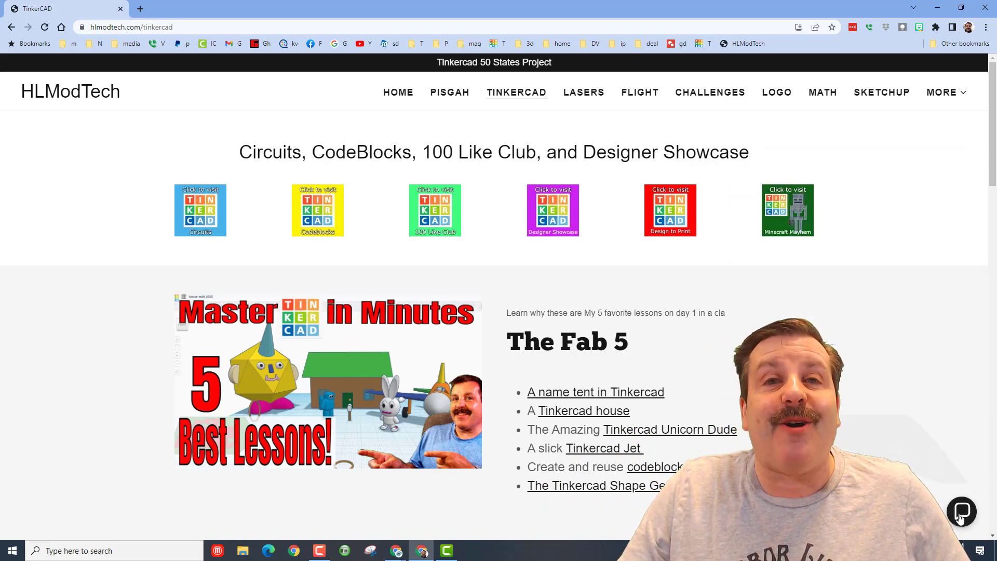
{"action": "key", "text": "alt+Tab"}
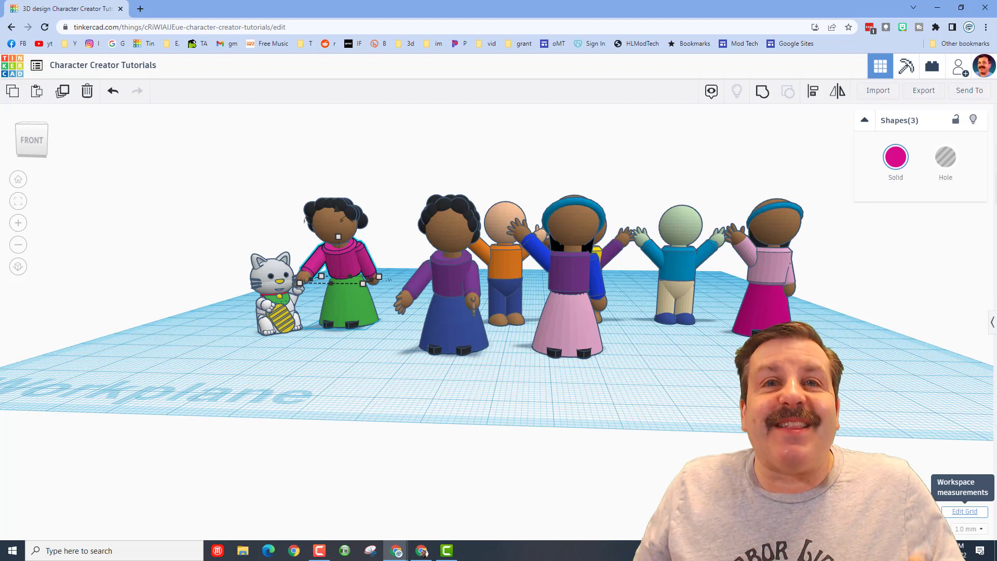